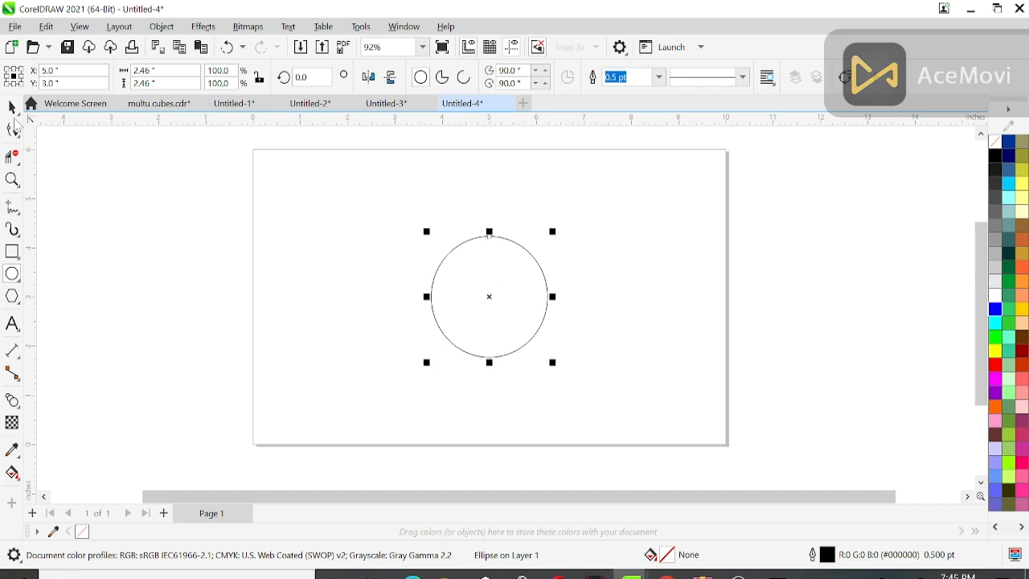
Create a smaller concentric copy of the circle inside it, about 1.81 inches in diameter.
click(12, 132)
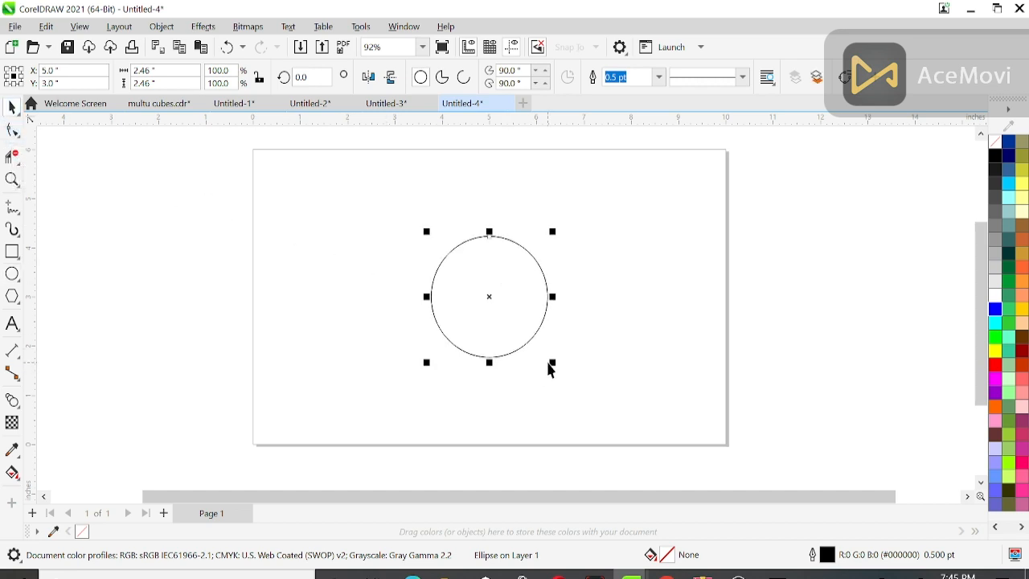
drag(554, 368, 553, 355)
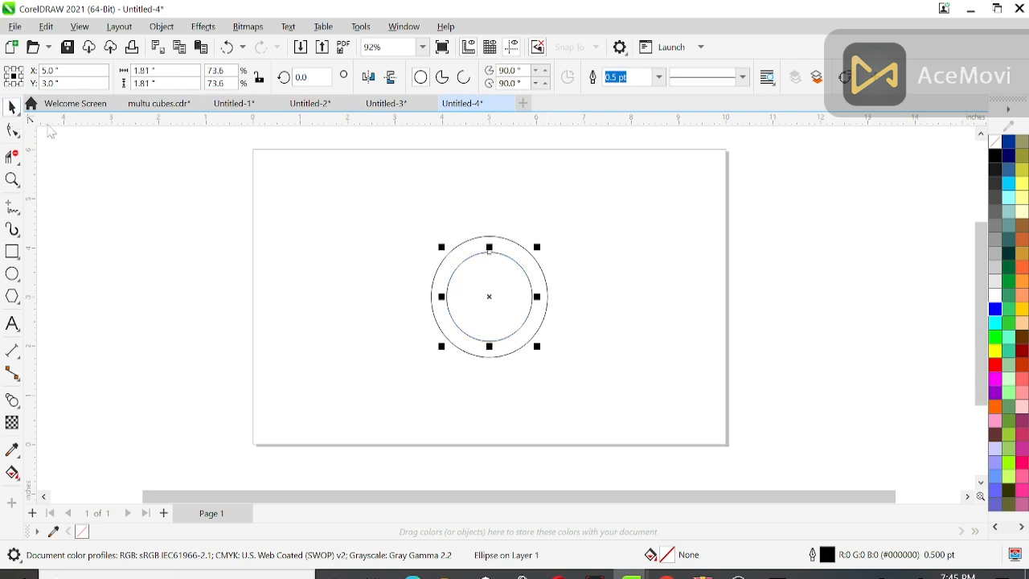
drag(362, 214, 427, 238)
drag(586, 362, 595, 373)
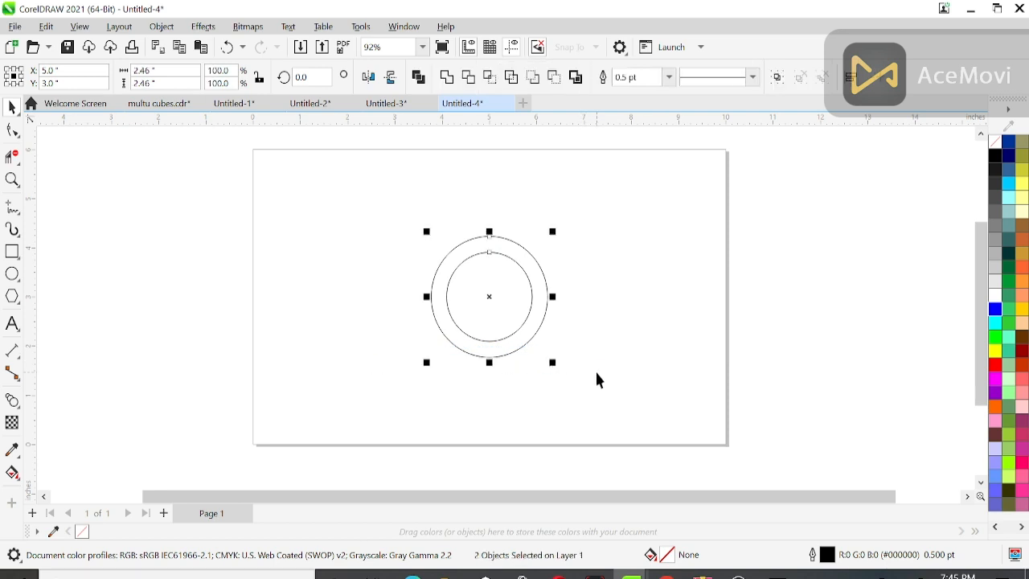
click(771, 267)
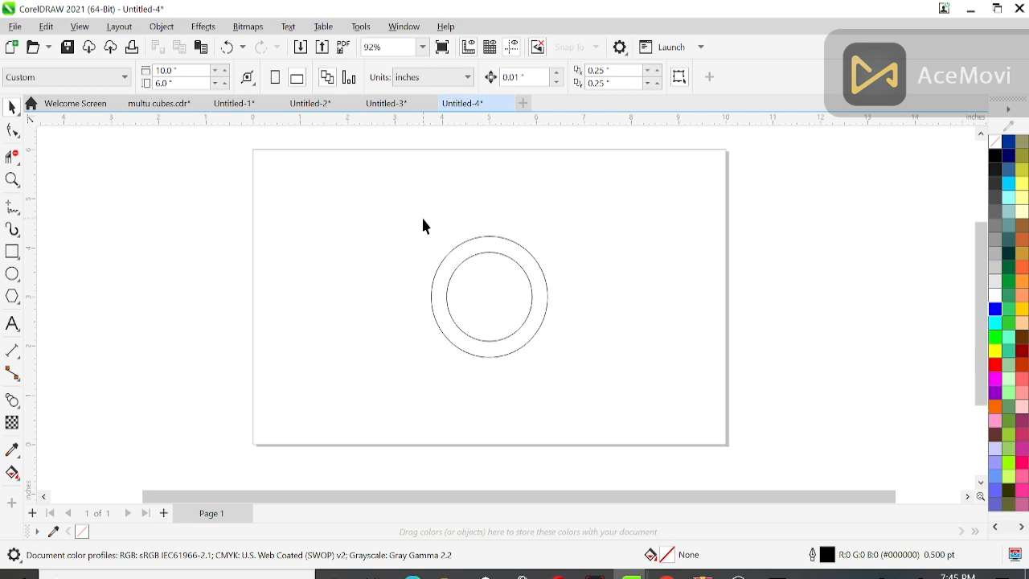
Trim the outer circle with the inner one and delete the inner circle to leave a hollow ring.
drag(555, 375, 560, 375)
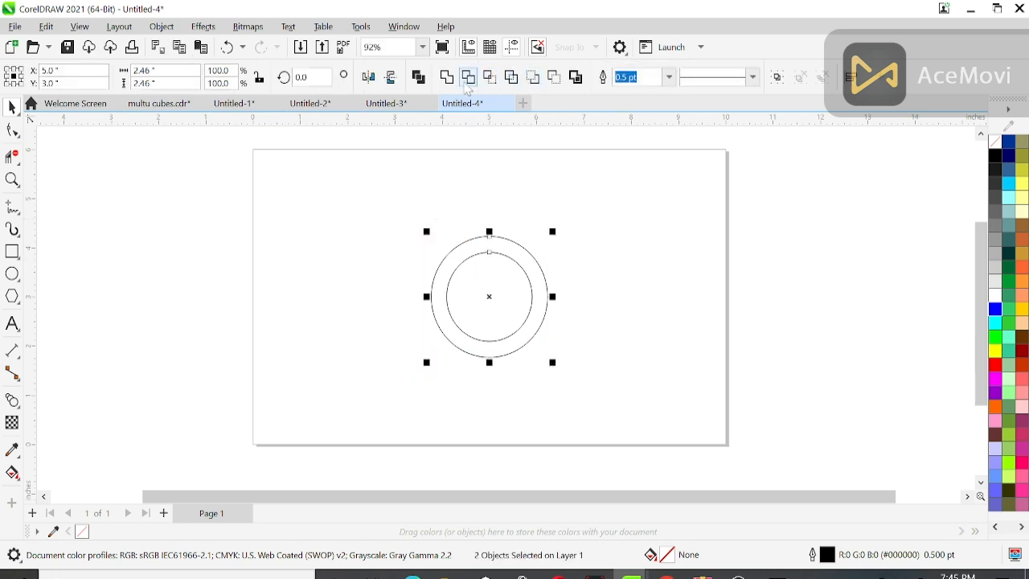
click(468, 79)
click(598, 195)
click(514, 287)
key(Delete)
click(516, 291)
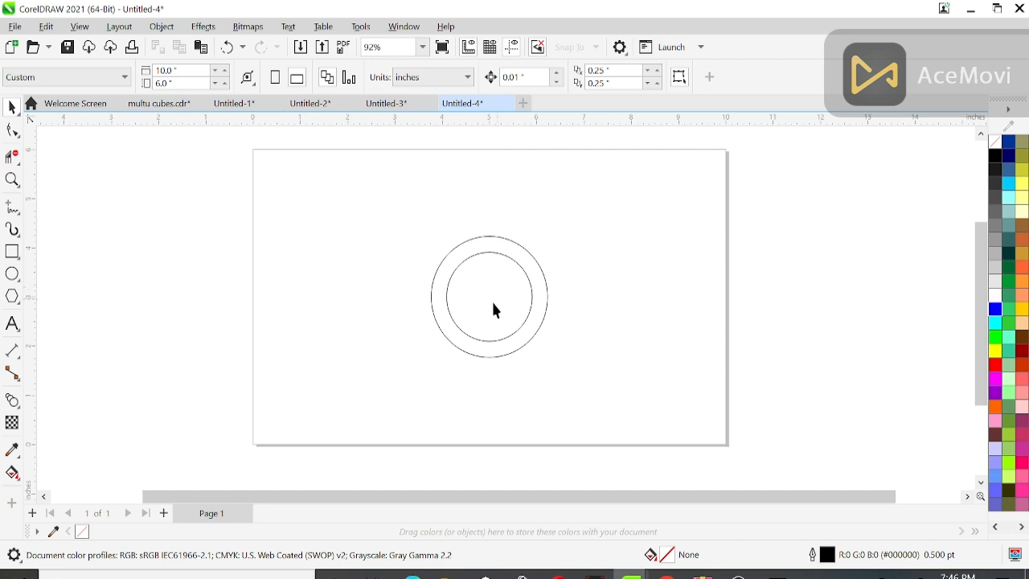
click(468, 338)
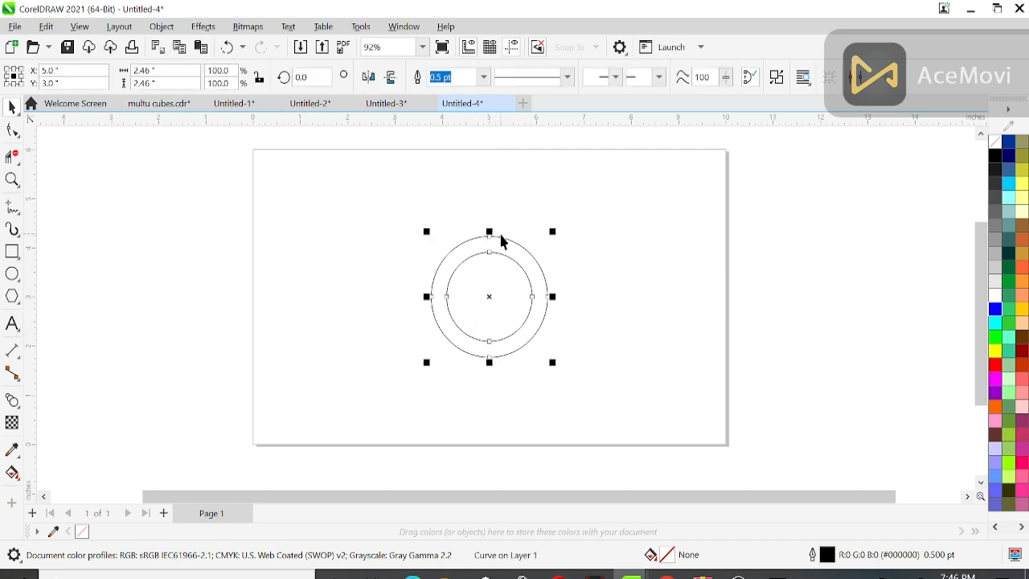
click(424, 228)
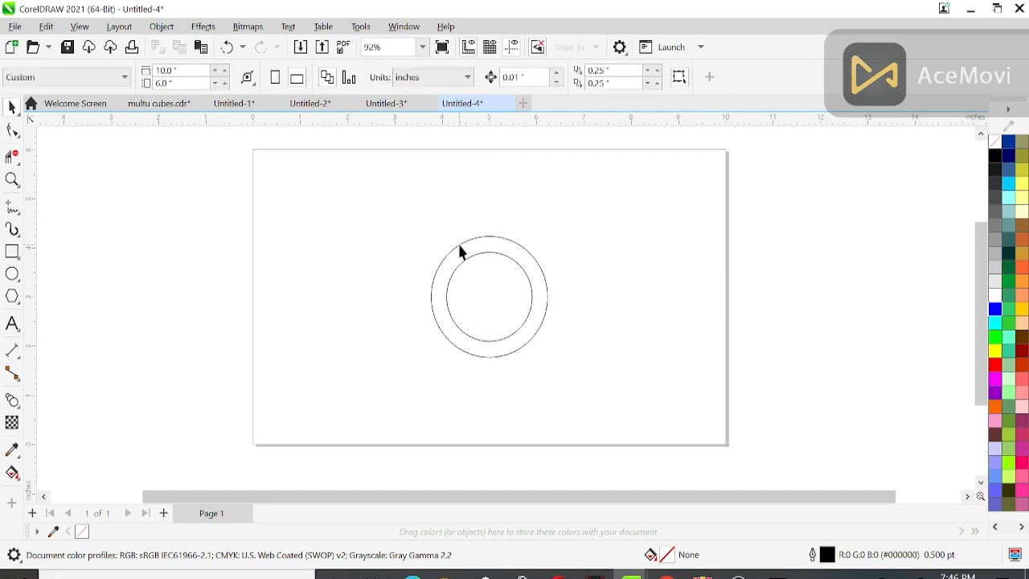
Draw a rectangle about 0.546 by 0.327 inches across the band at the top of the ring.
click(12, 252)
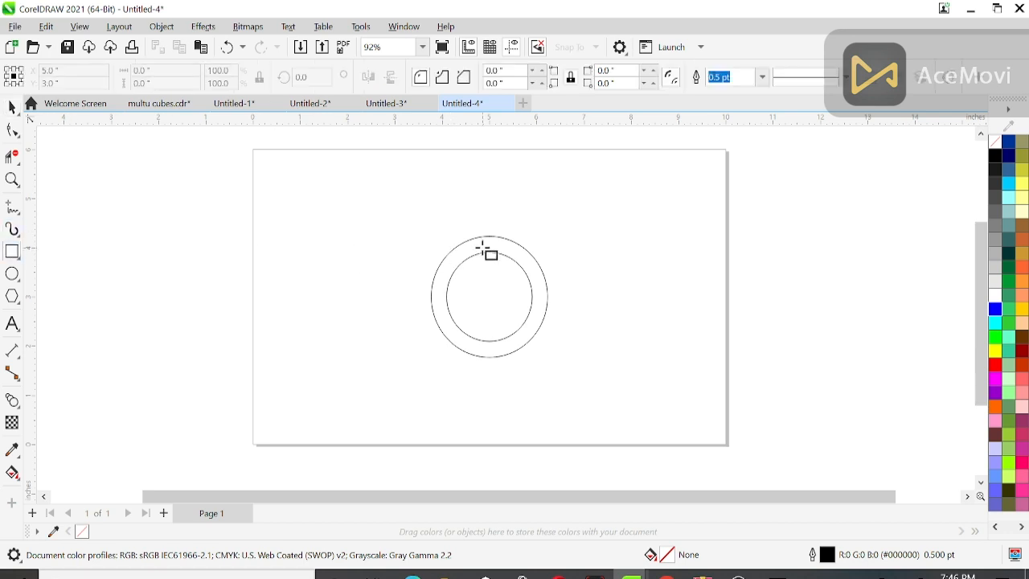
scroll(492, 246, up, 2)
scroll(492, 246, up, 4)
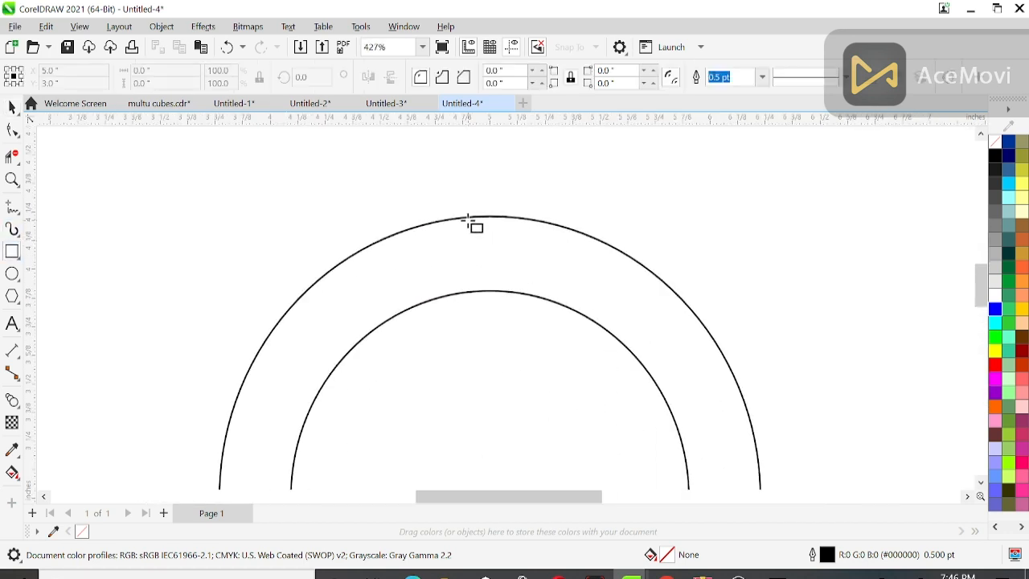
drag(464, 217, 584, 292)
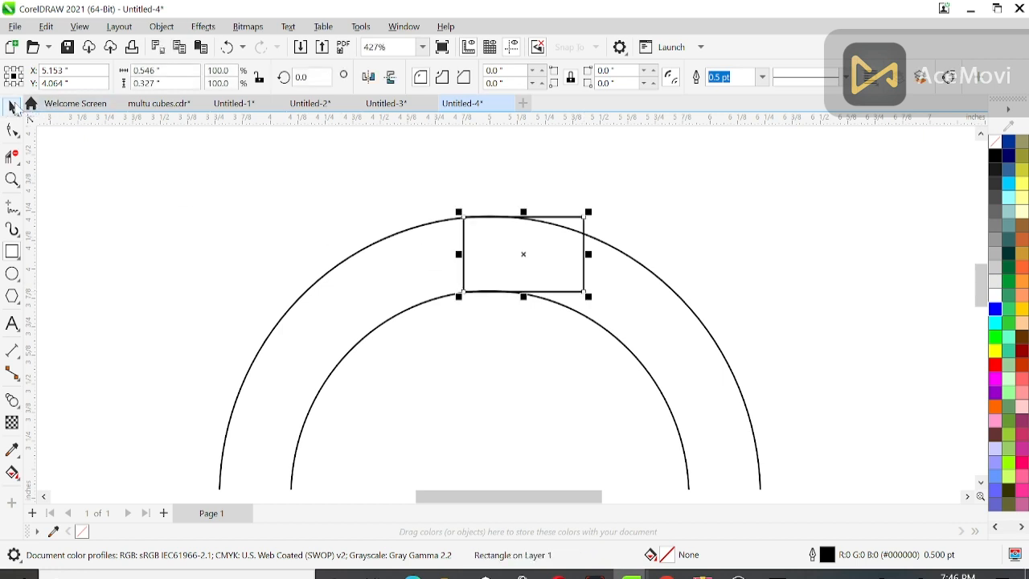
Align the rectangle horizontally with the ring's centre.
key(space)
shift+click(366, 314)
key(c)
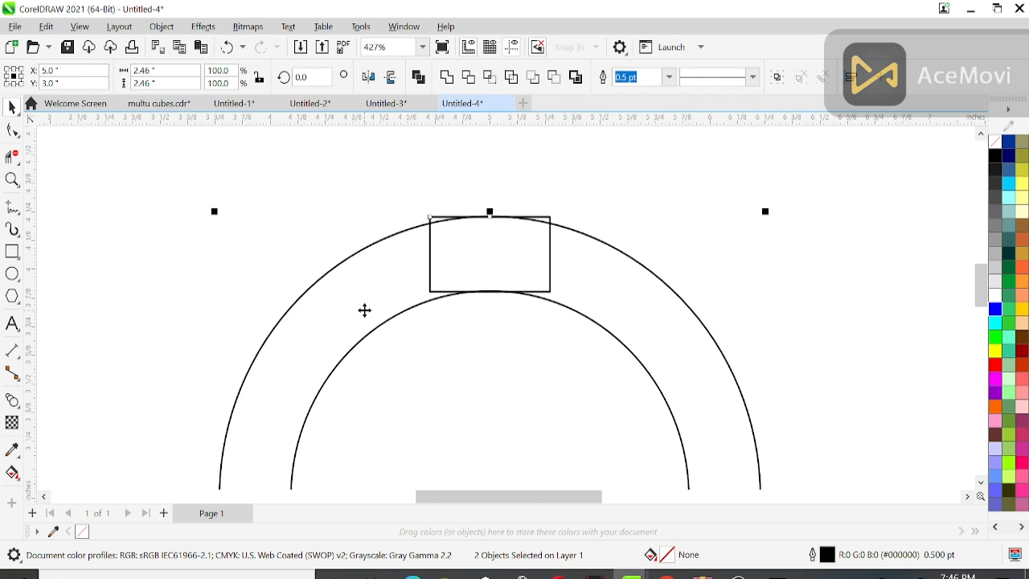
click(358, 230)
Stretch the rectangle beyond the ring's outer and inner edges to a height of about 0.69 inches.
click(495, 263)
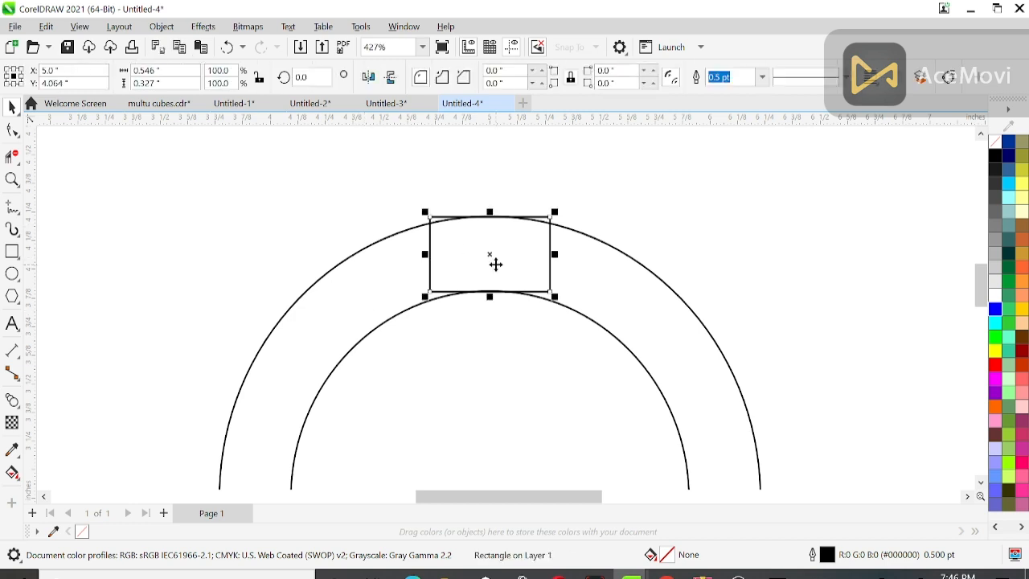
drag(491, 213, 491, 169)
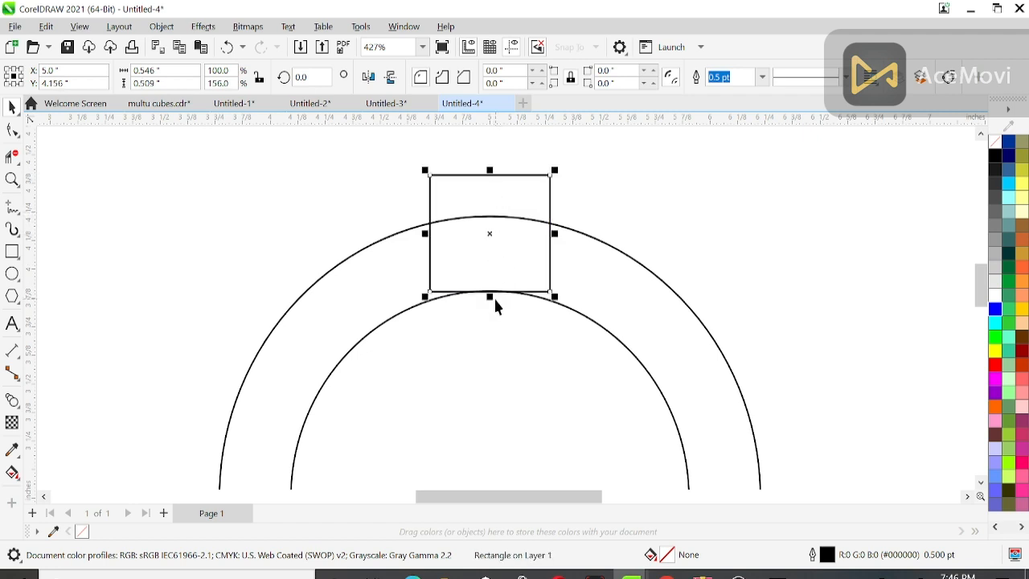
drag(493, 302, 492, 336)
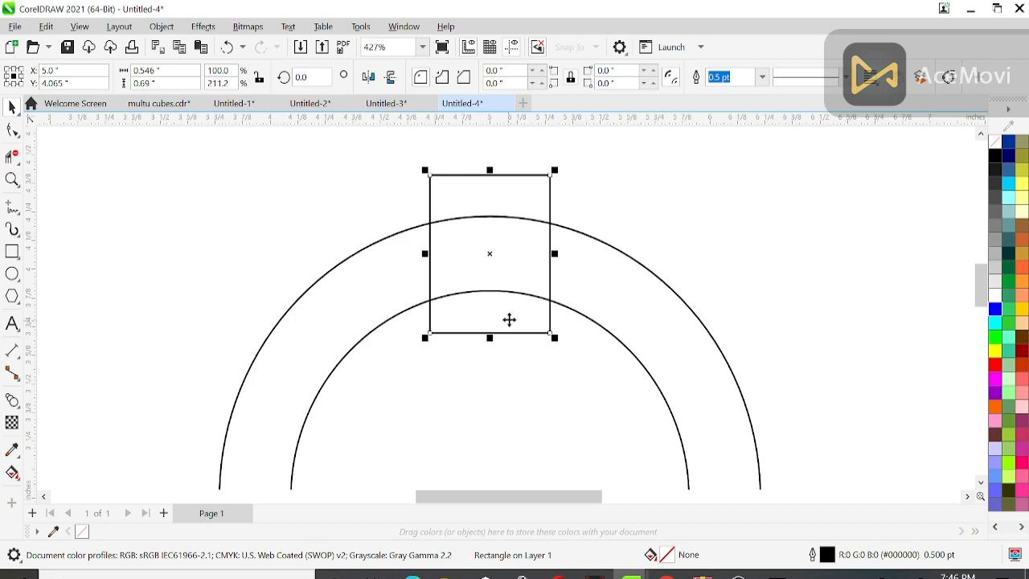
scroll(509, 319, down, 1)
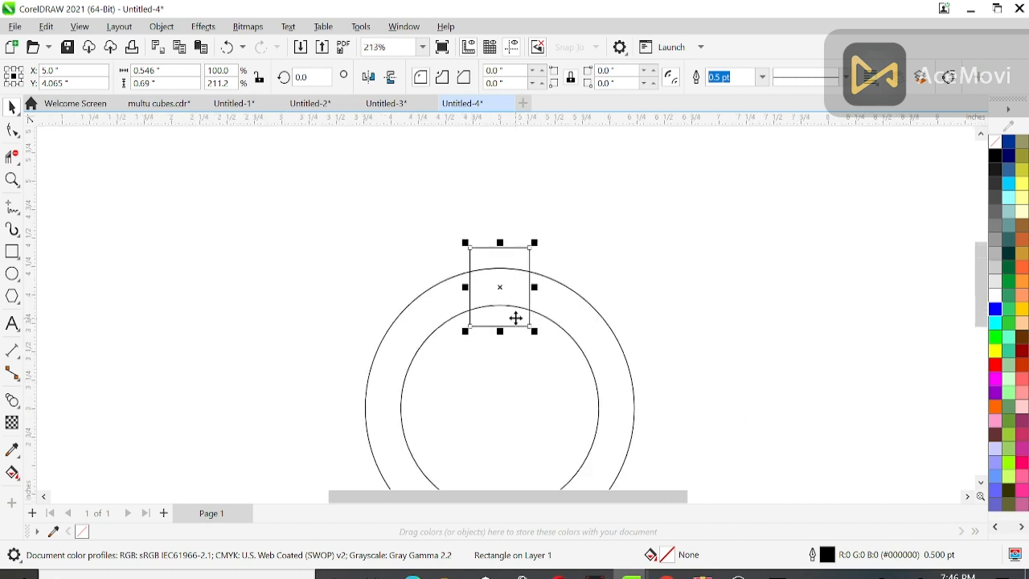
Trim the ring with the rectangle and delete the rectangle to open a gap at the ring's top.
shift+click(555, 312)
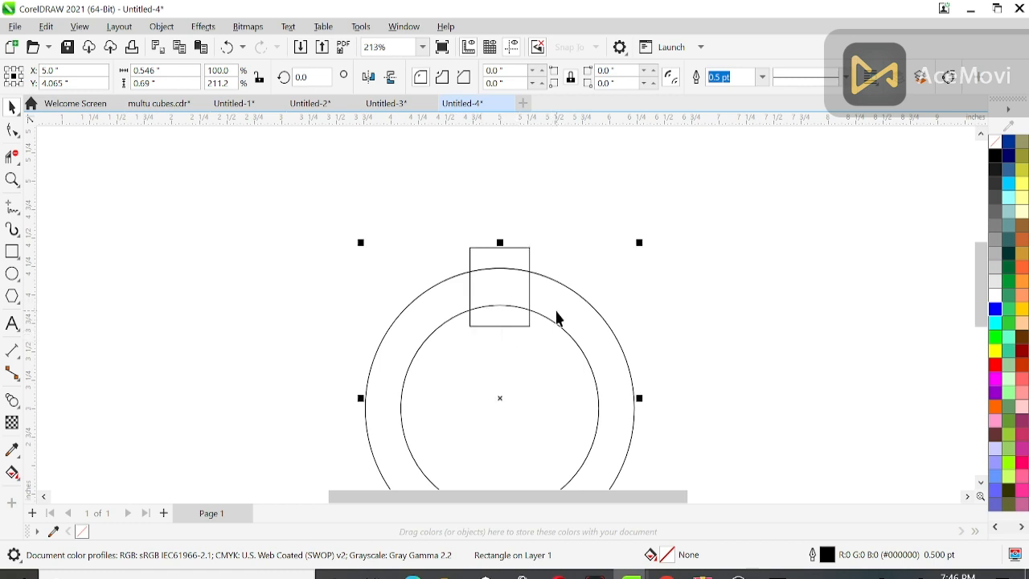
click(468, 76)
click(509, 263)
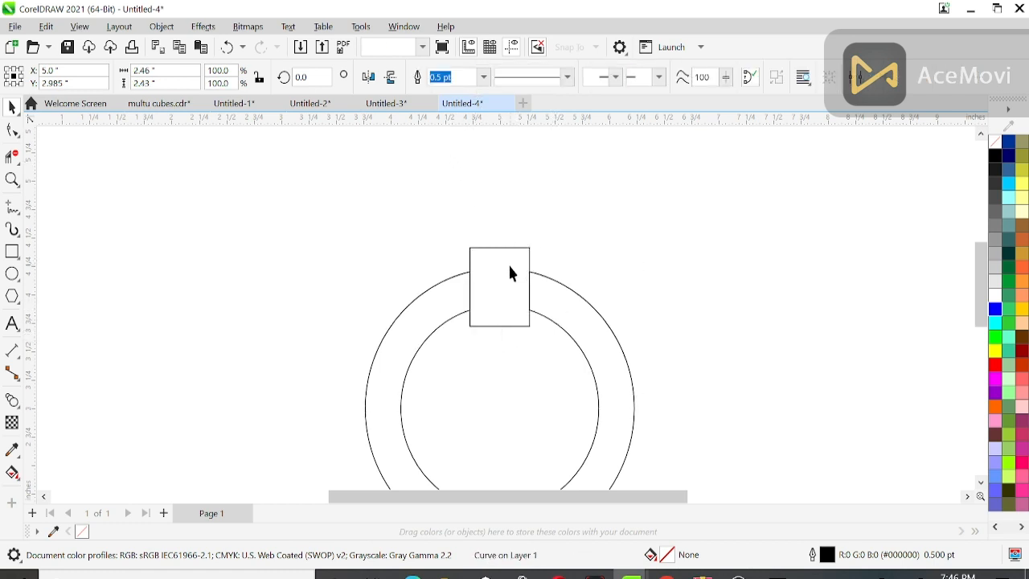
key(Delete)
scroll(509, 263, down, 1)
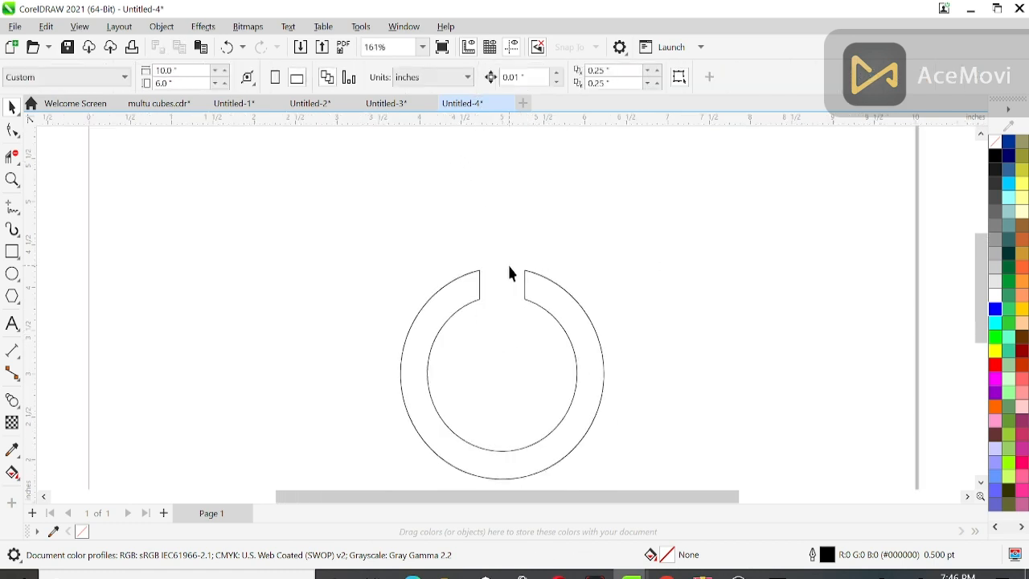
Draw a rectangle about 0.388 by 0.319 inches over the cut end on the left side of the gap.
click(12, 252)
scroll(451, 289, up, 3)
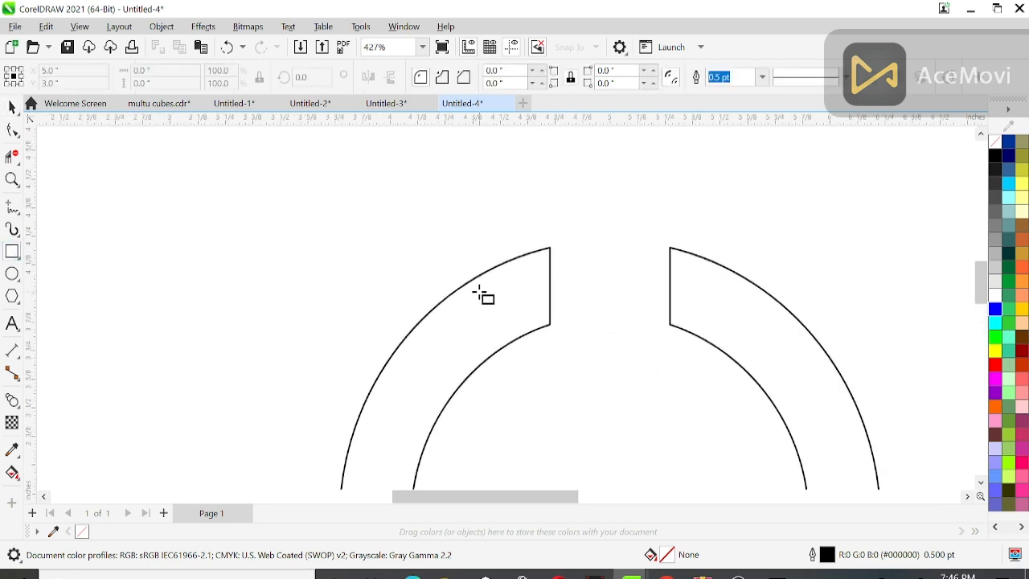
scroll(481, 292, up, 1)
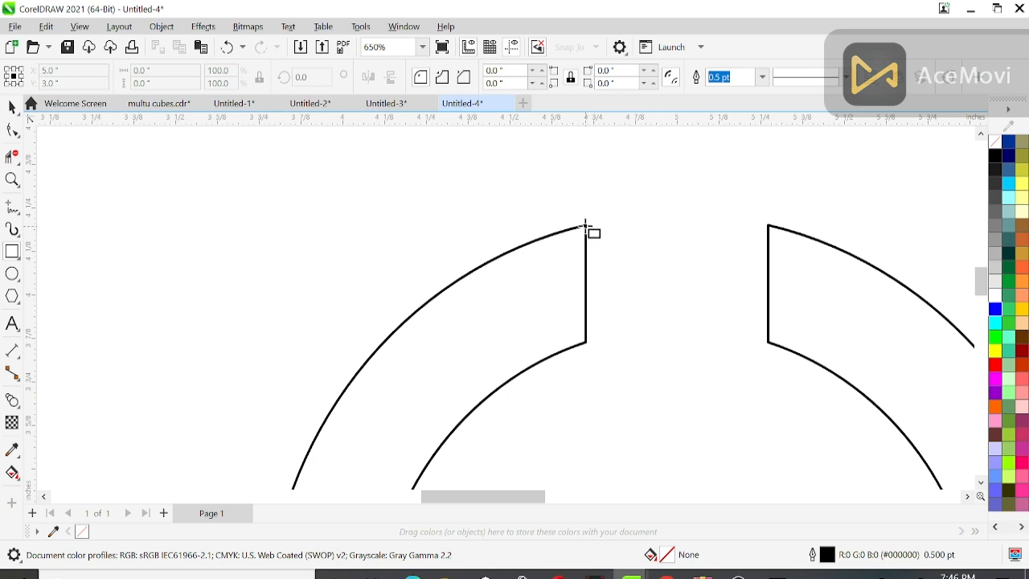
drag(526, 233, 658, 345)
scroll(588, 233, up, 2)
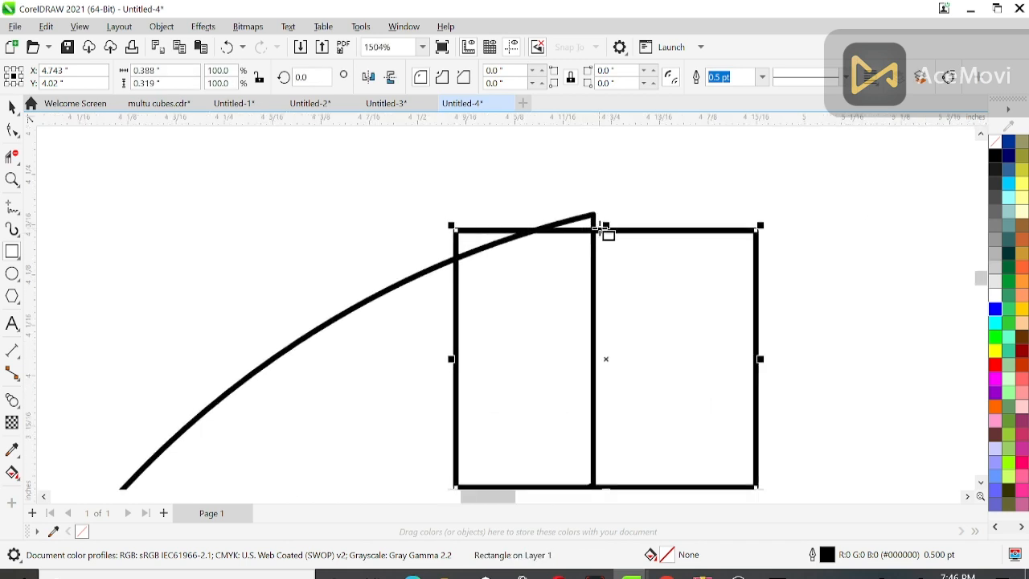
Resize the new rectangle to about 0.525 by 0.337 inches, matching its height to the cut end.
drag(611, 235, 609, 222)
scroll(609, 222, down, 3)
drag(666, 274, 705, 275)
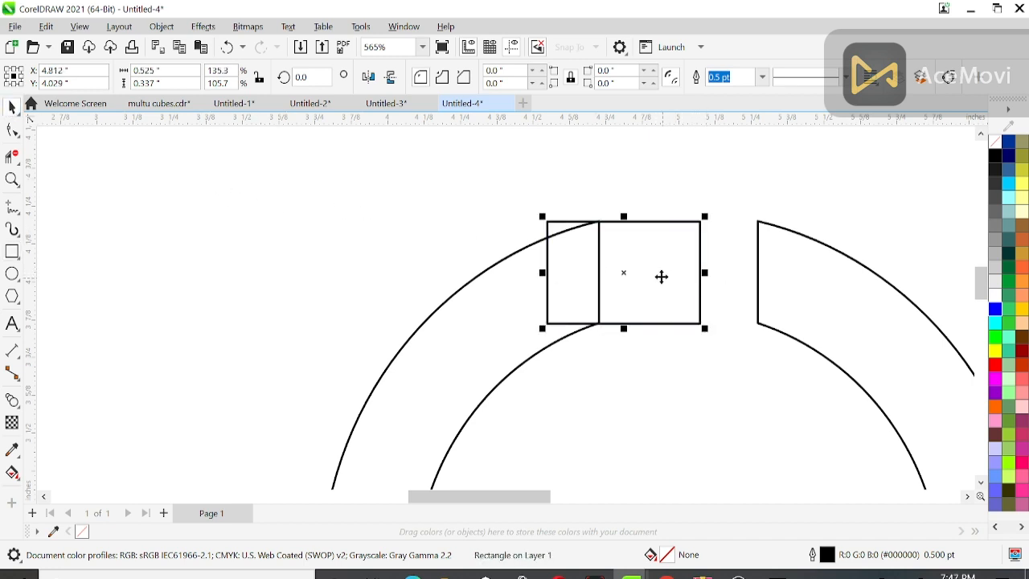
Move the rectangle over the ring's upper left end, flush with the cut edge, and widen it to about 0.69 inches.
drag(630, 271, 469, 234)
scroll(524, 221, down, 4)
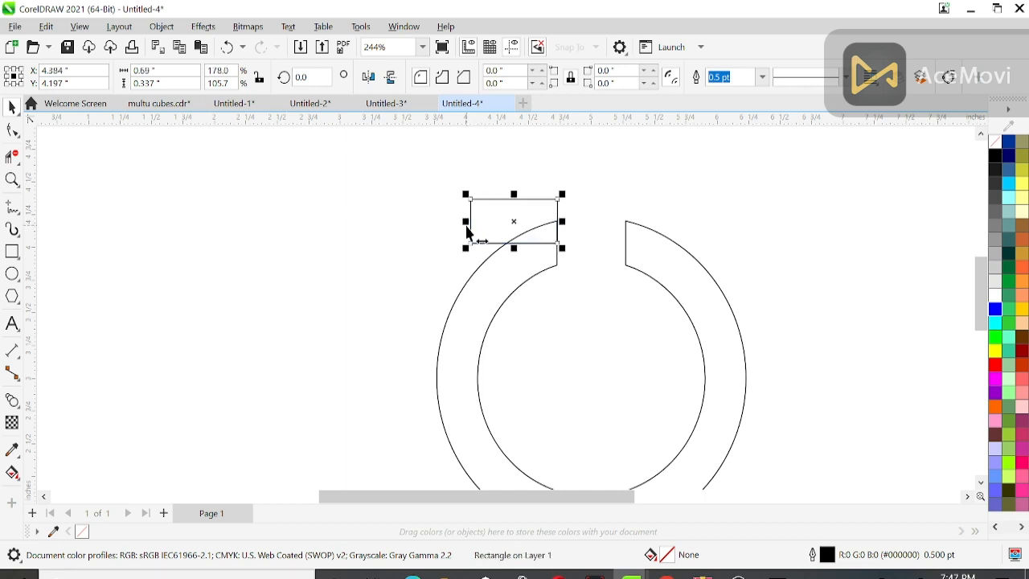
click(419, 227)
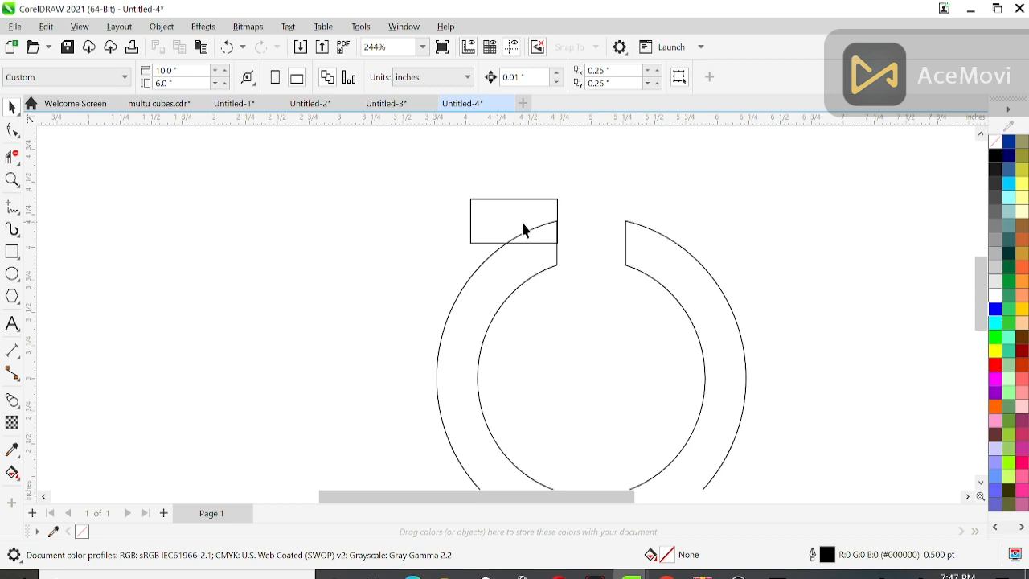
scroll(554, 224, up, 5)
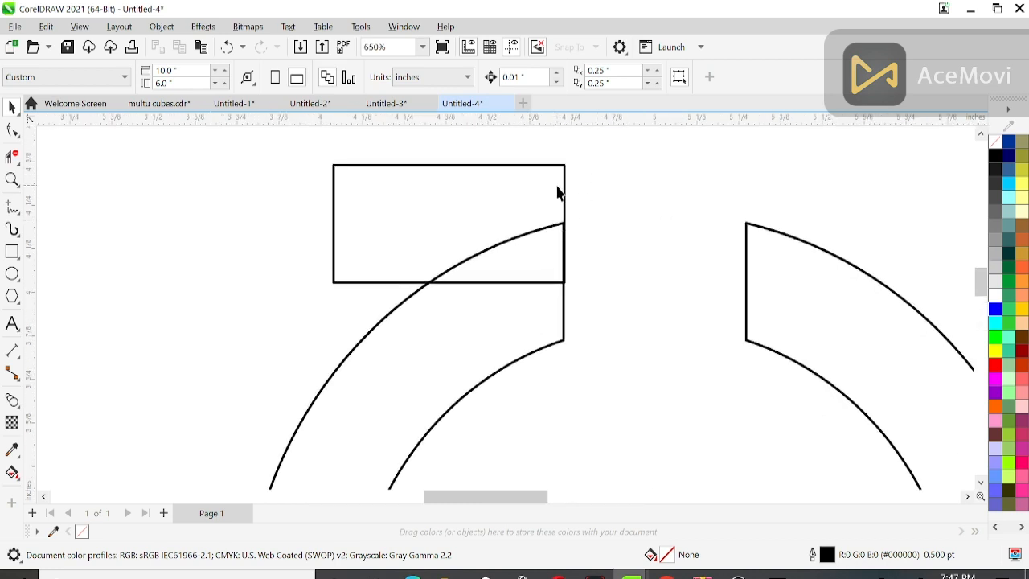
click(564, 186)
scroll(562, 193, up, 5)
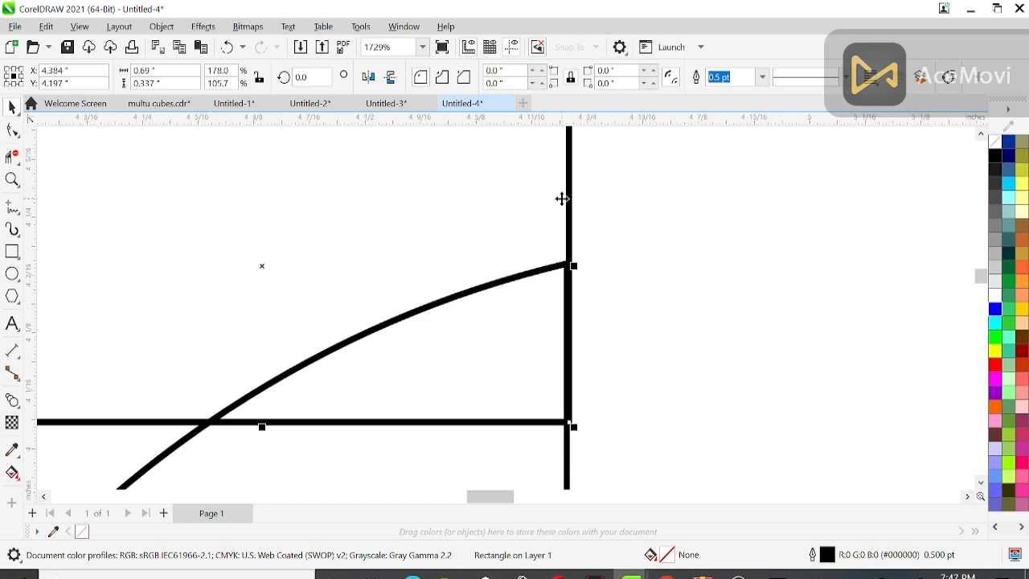
scroll(561, 202, down, 8)
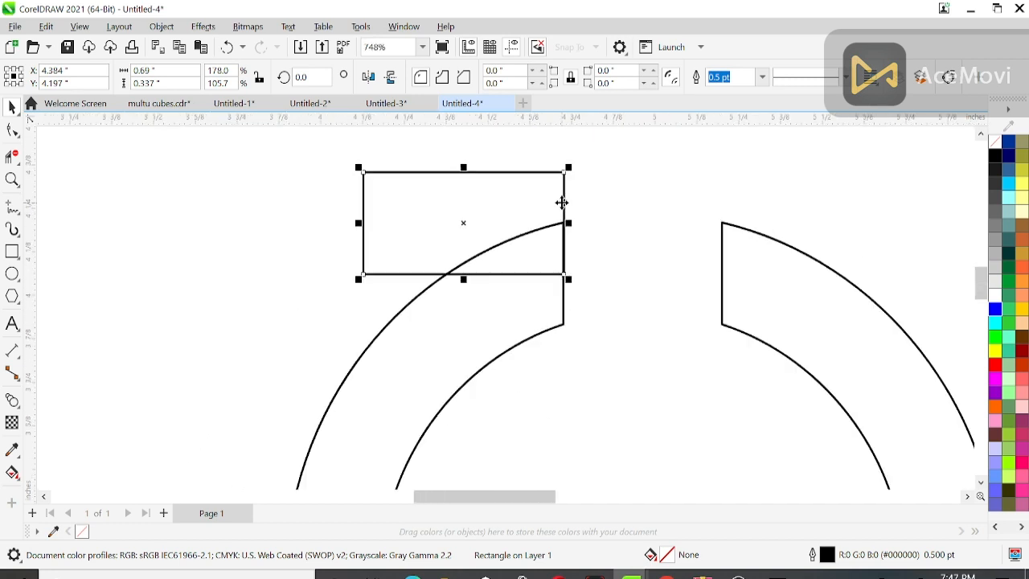
Duplicate the rectangle, place the copy over the ring's right cut end, and top-align it with the original.
key(ctrl+d)
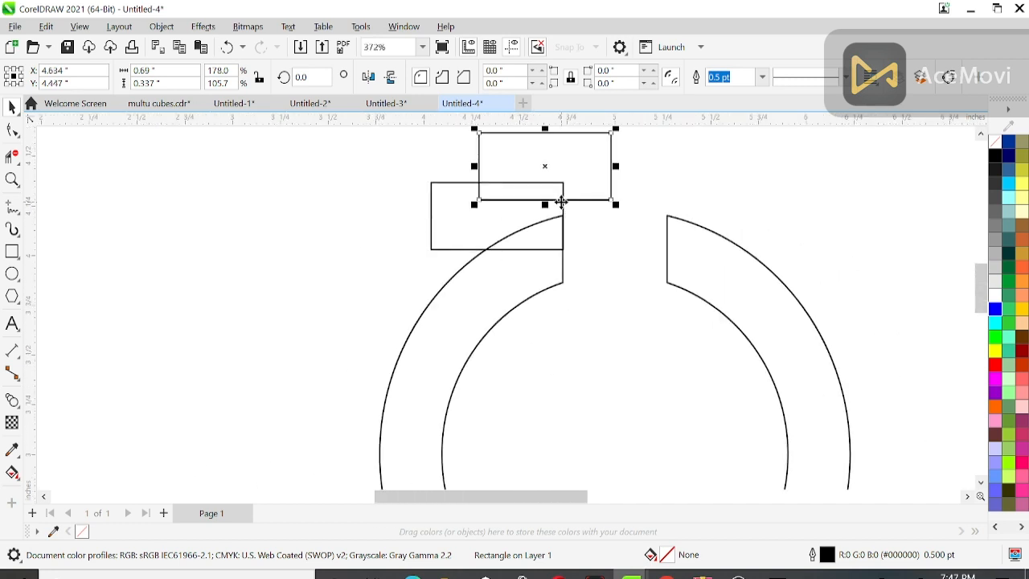
drag(558, 170, 717, 187)
shift+click(455, 222)
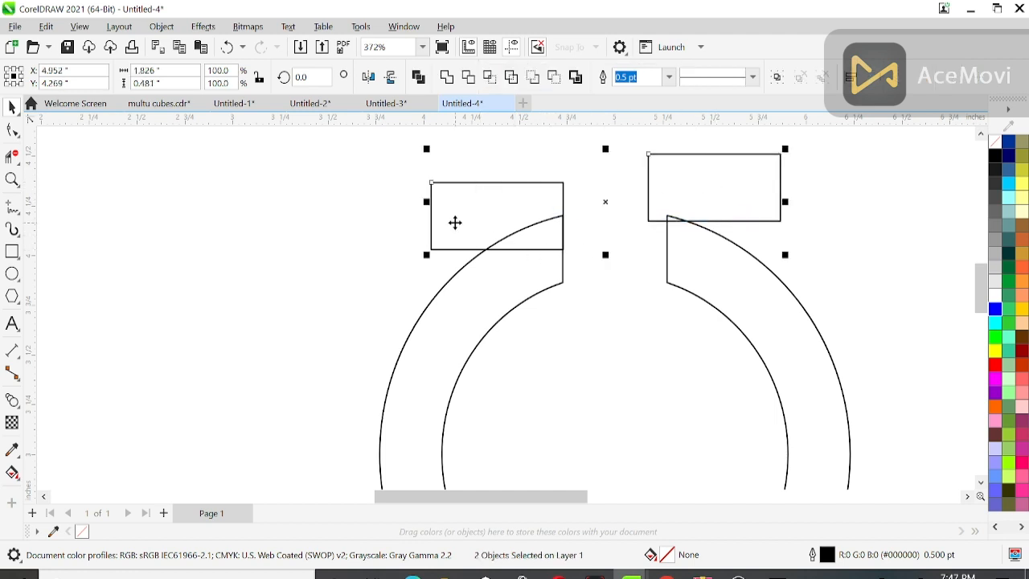
key(t)
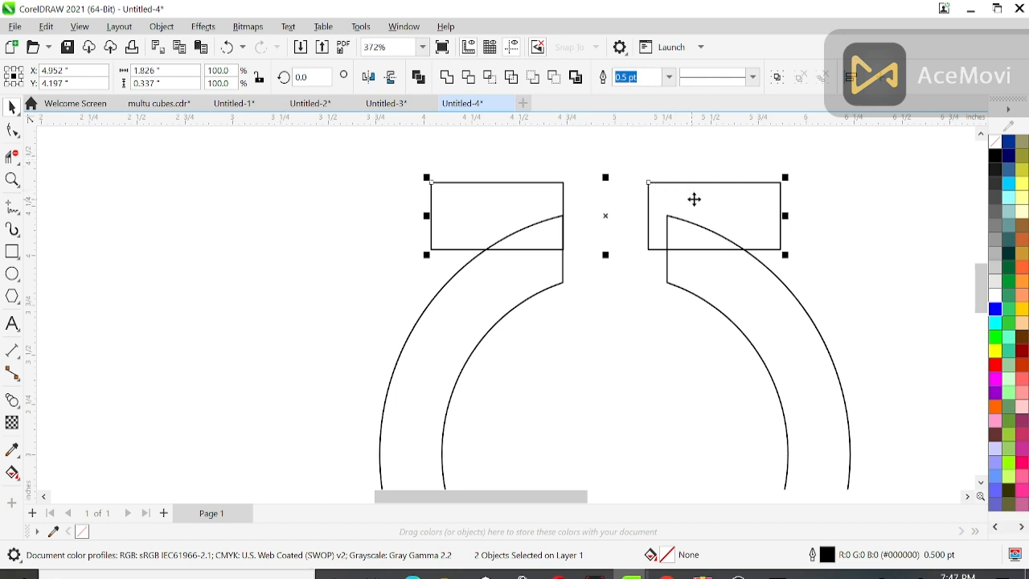
Nudge the duplicate rectangle right until its left edge is flush with the ring's right cut edge.
click(756, 209)
click(702, 203)
scroll(702, 202, up, 3)
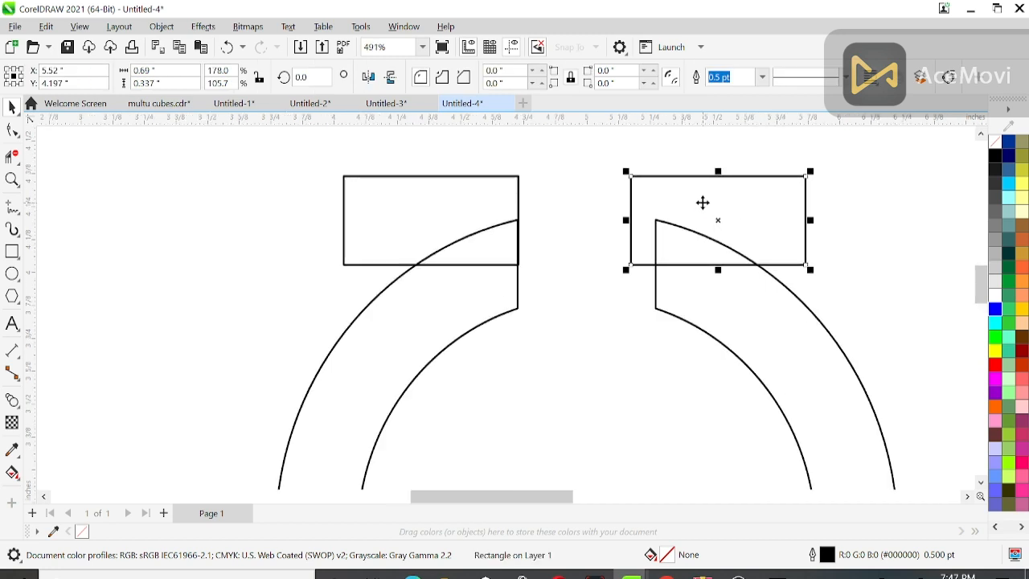
scroll(722, 202, up, 1)
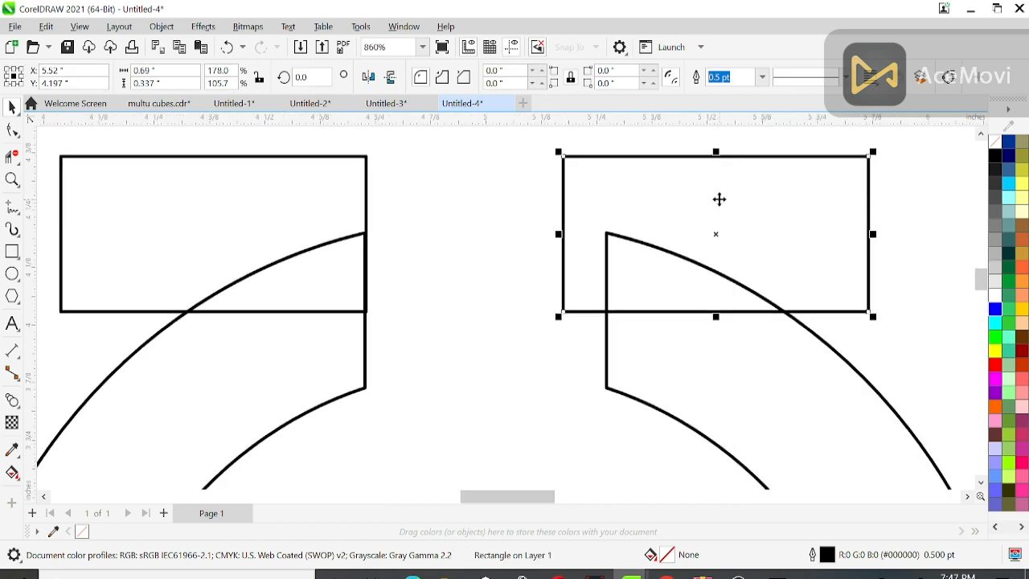
key(Right)
key(Right)
key(Right)
key(Right)
key(Right)
key(Right)
key(Right)
key(Right)
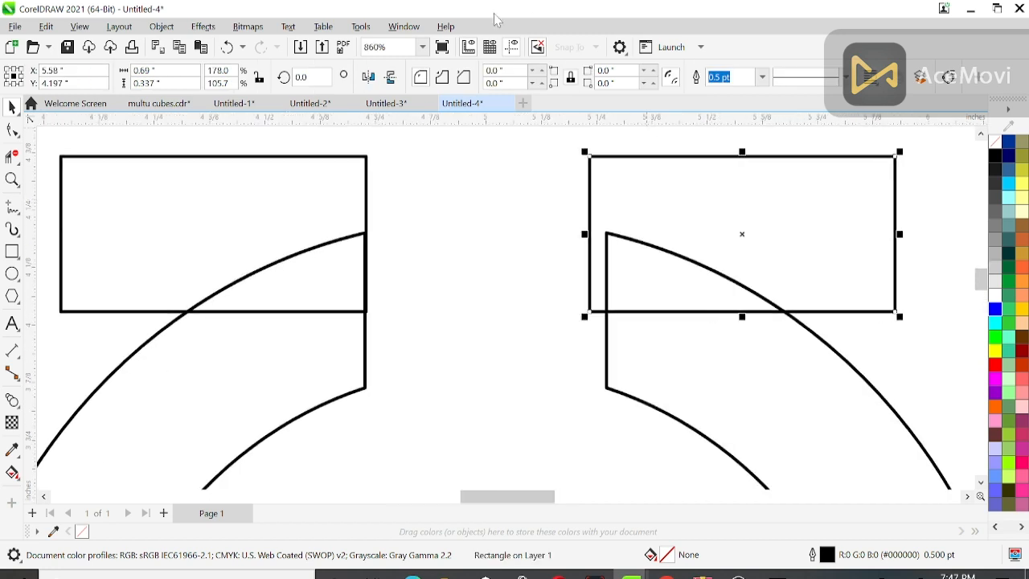
key(Right)
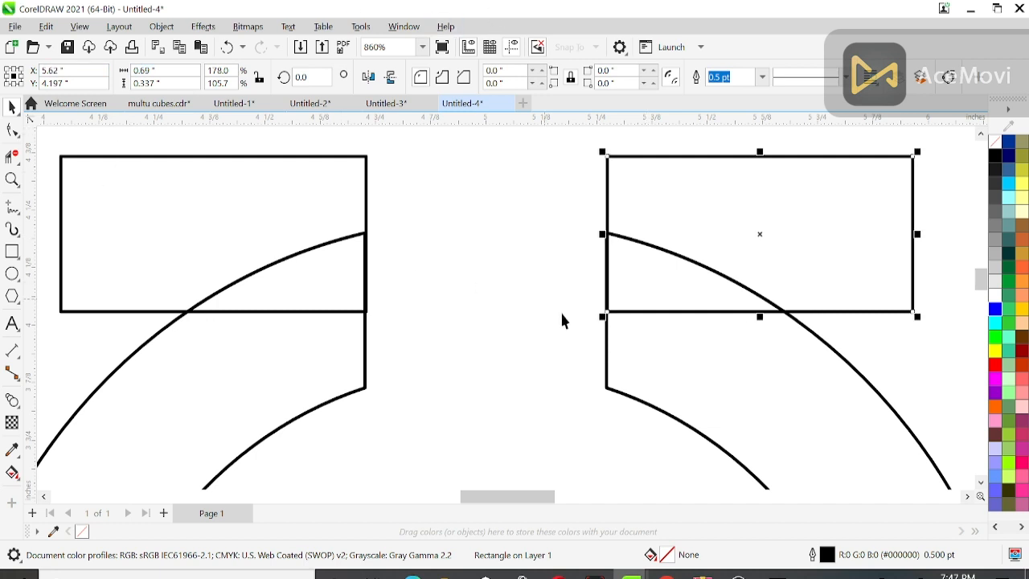
Weld each of the two rectangles to the ring at its cut ends, forming one continuous outline.
shift+click(669, 364)
click(448, 78)
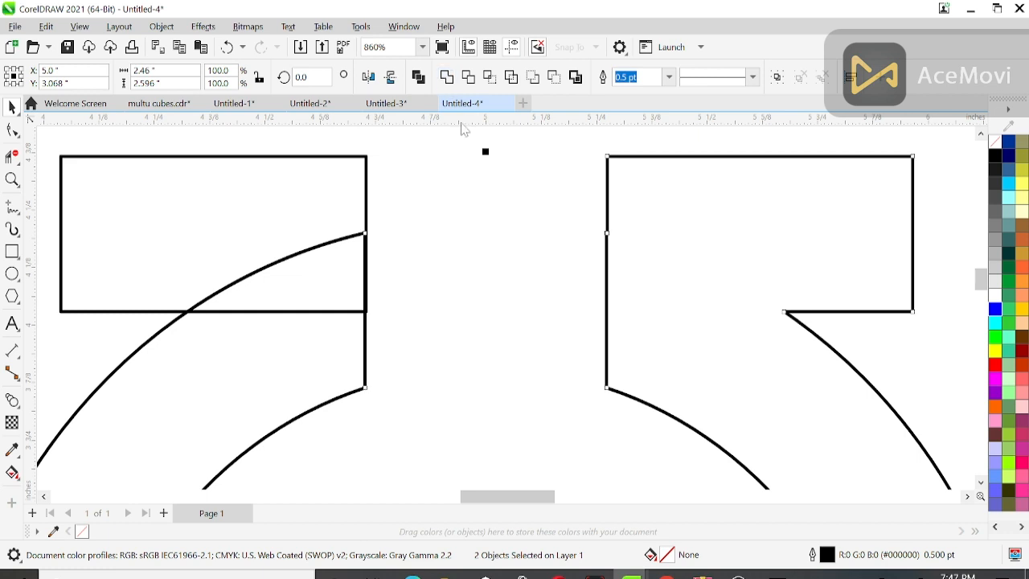
click(336, 202)
shift+click(292, 341)
click(448, 79)
click(322, 257)
click(356, 202)
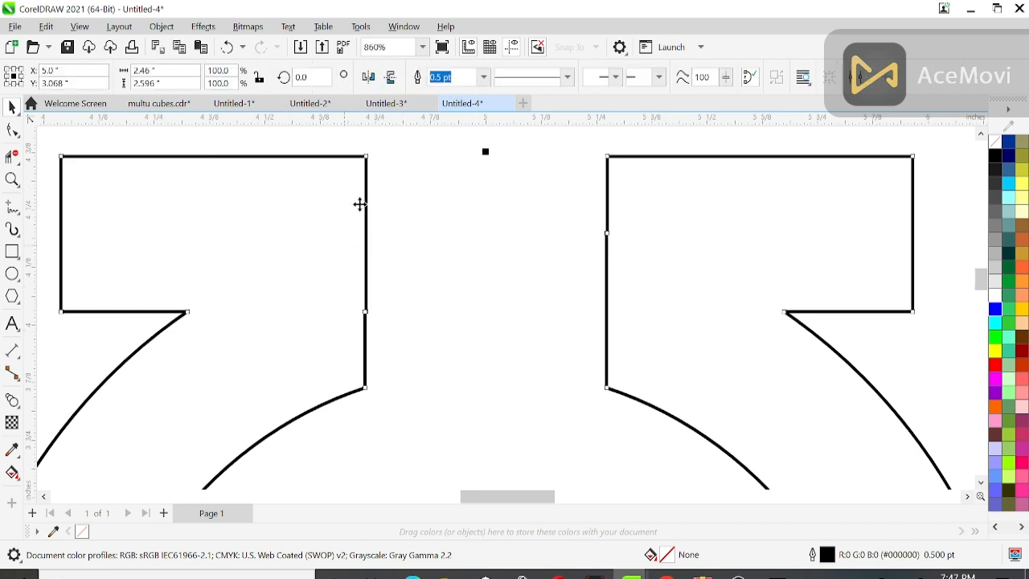
Delete the surplus node partway along each of the two vertical cut edges facing the gap.
click(12, 155)
click(12, 130)
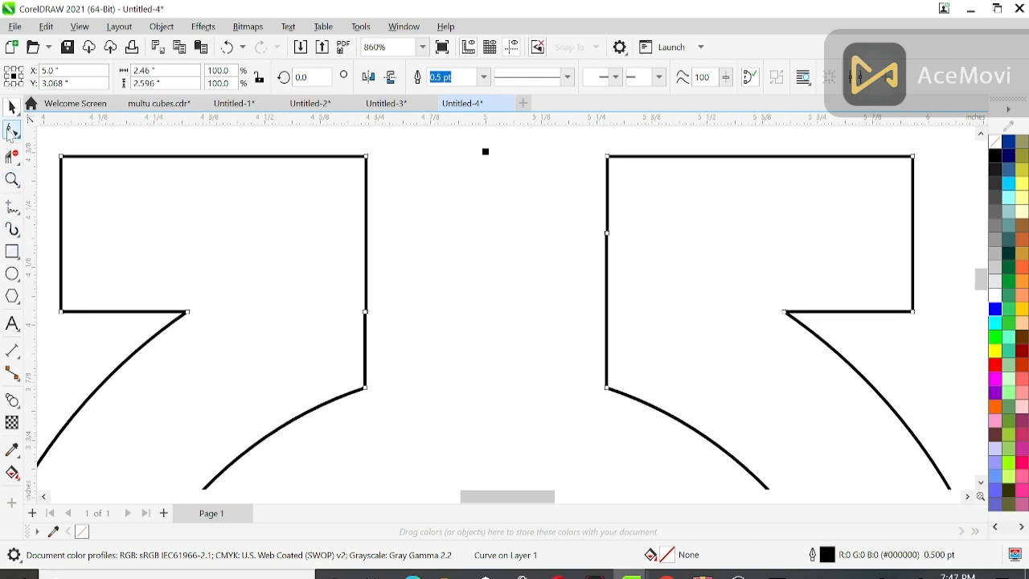
drag(408, 338, 408, 336)
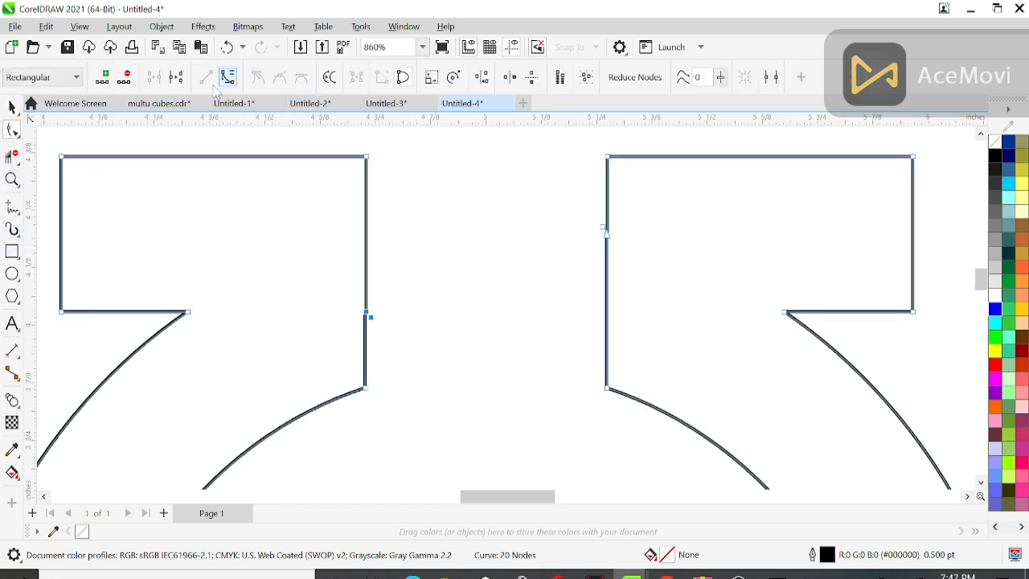
click(125, 77)
drag(581, 201, 652, 263)
click(124, 76)
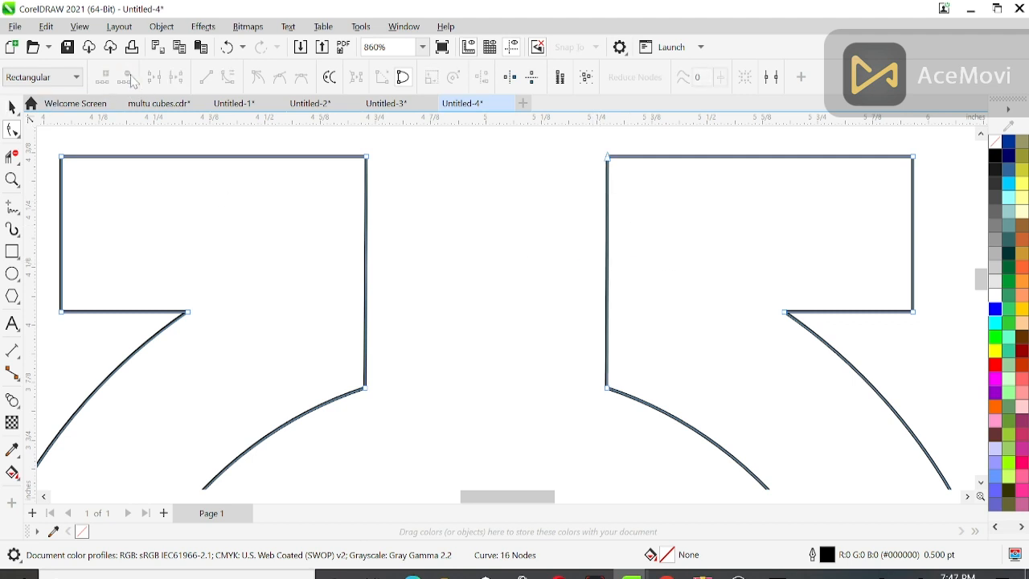
Convert the two vertical cut edges beside the gap to straight line segments.
click(365, 267)
click(606, 282)
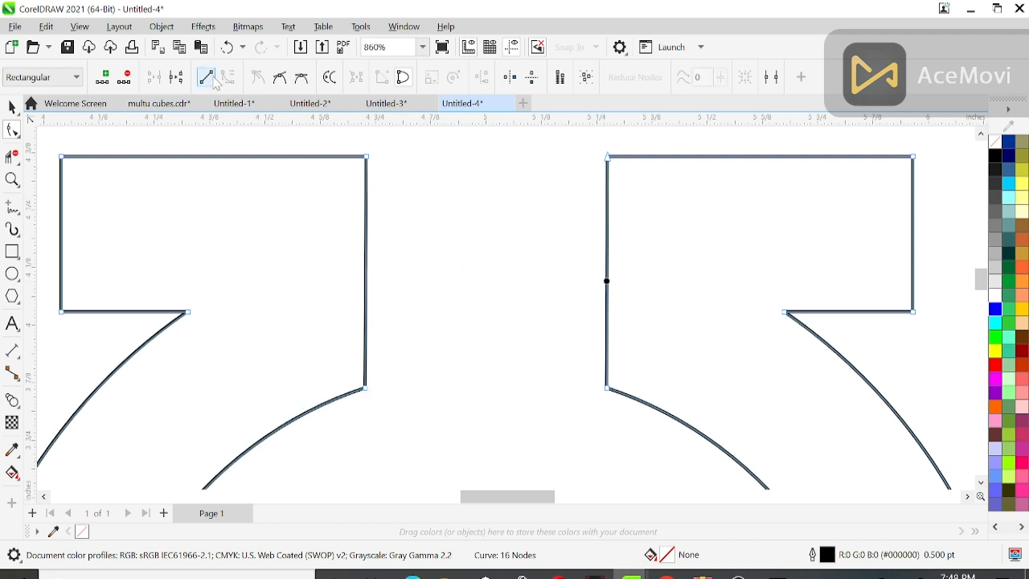
click(493, 204)
scroll(499, 209, down, 2)
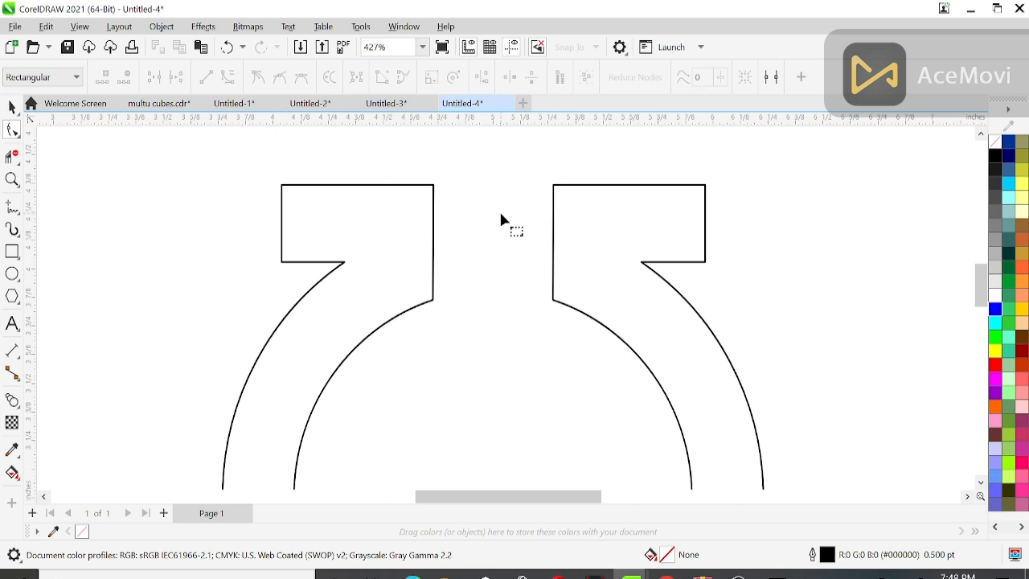
scroll(501, 219, down, 1)
key(space)
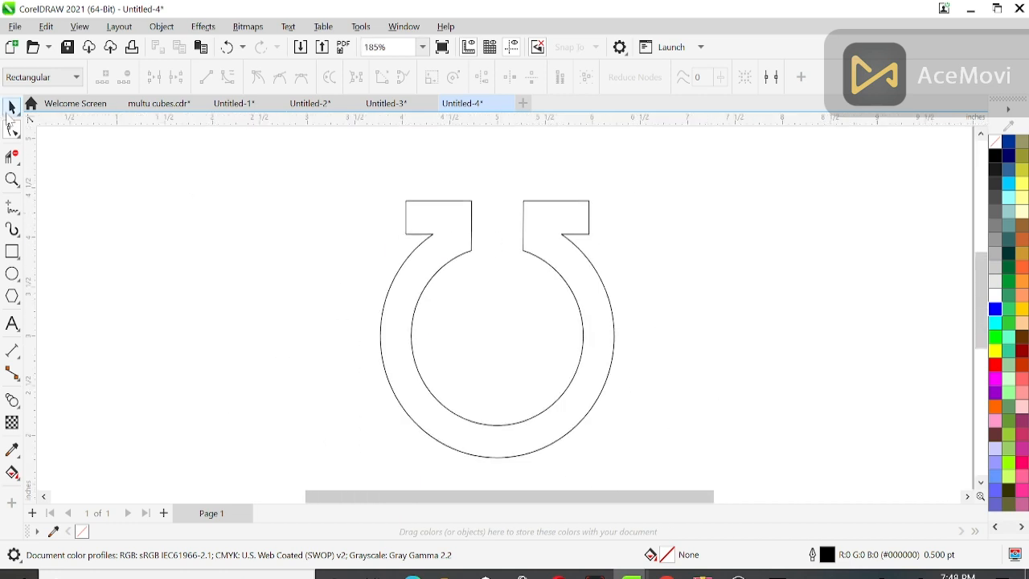
Draw a circle about 0.502 inches across, horizontally centred over the ring's bottom edge.
click(12, 274)
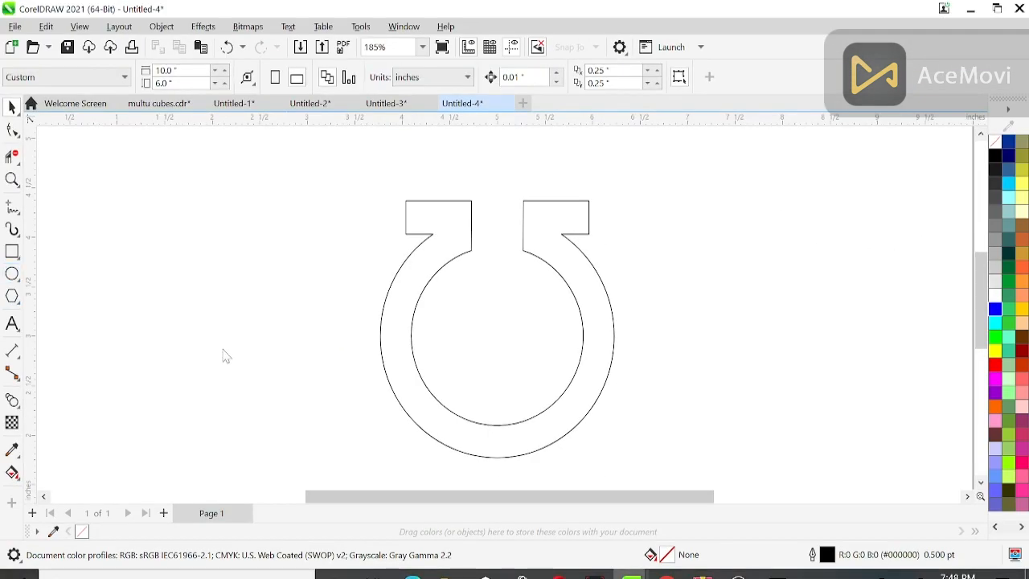
drag(478, 393, 511, 424)
scroll(581, 356, down, 3)
key(Up)
key(Up)
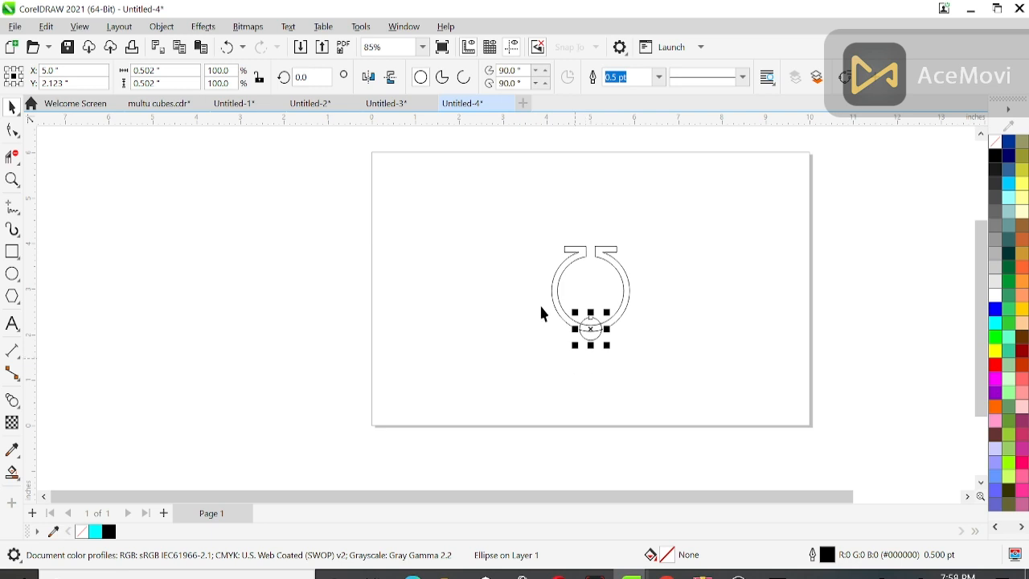
Try to rotate the ring shape about the small circle's centre.
click(615, 249)
click(592, 290)
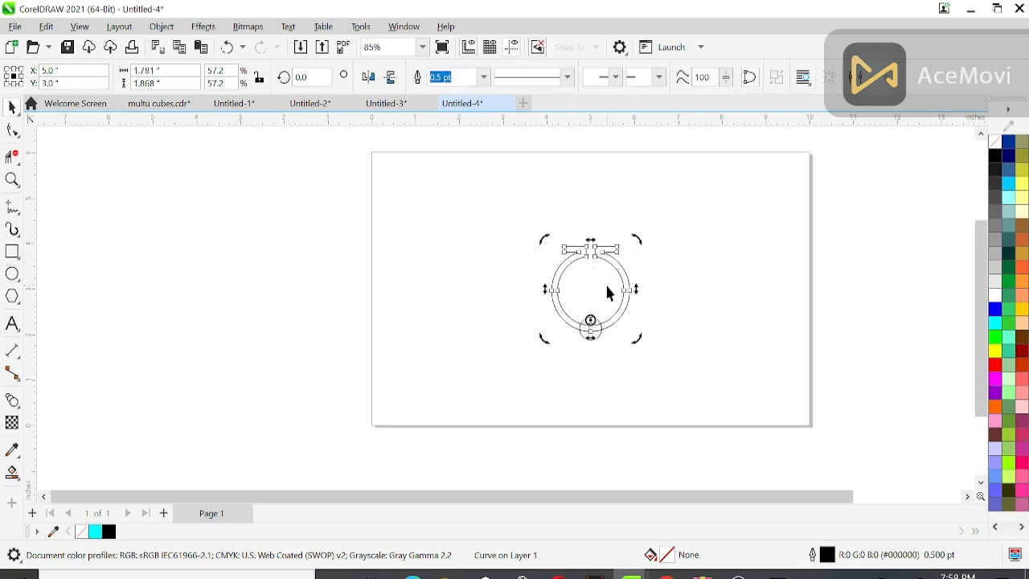
scroll(591, 297, up, 5)
drag(602, 372, 603, 401)
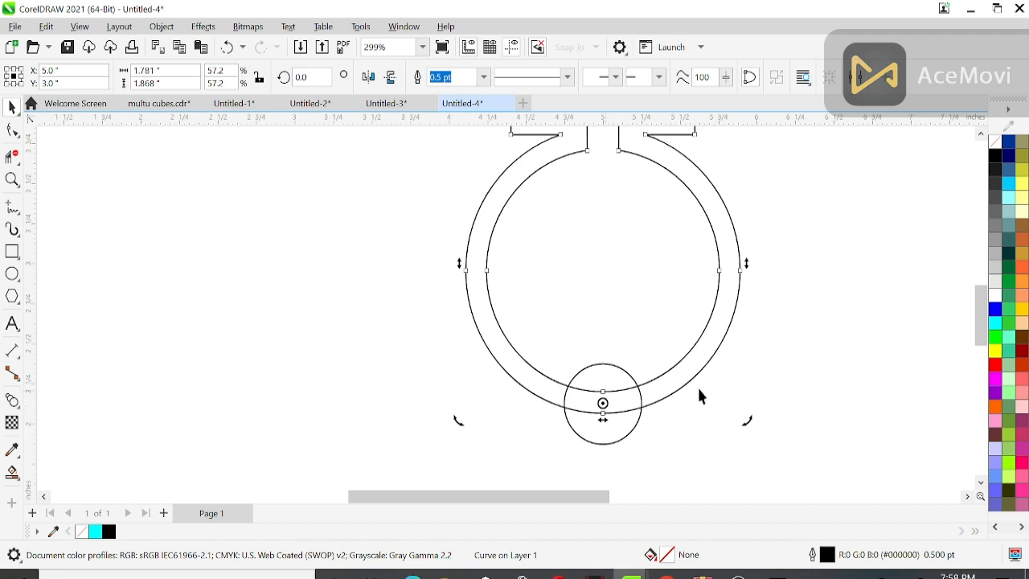
scroll(702, 404, down, 4)
drag(727, 419, 654, 473)
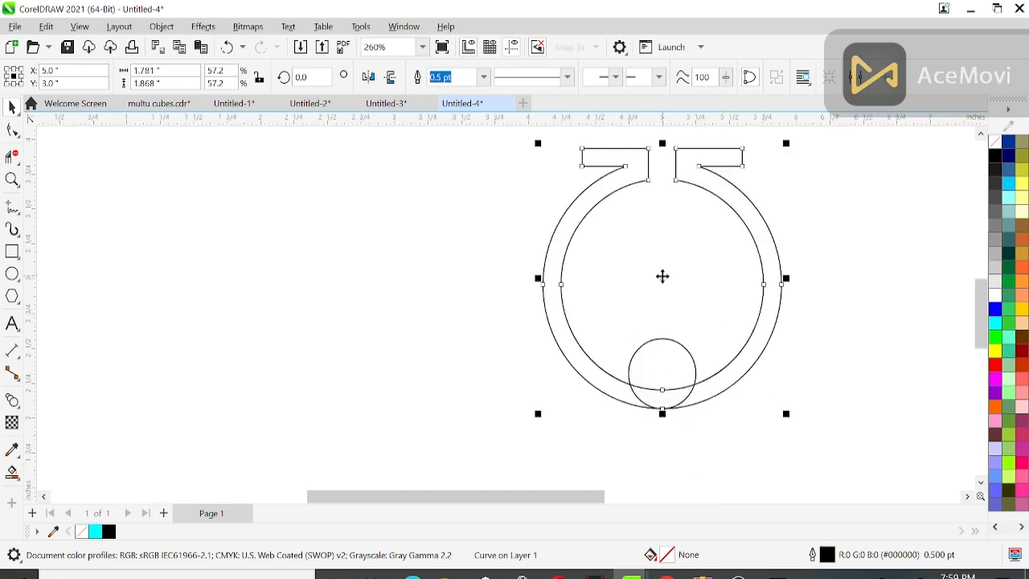
Rotate copies of the ring shape about the small circle's centre at 90° intervals, forming four interlocking rings.
click(664, 278)
drag(780, 420, 632, 473)
key(ctrl+r)
key(ctrl+r)
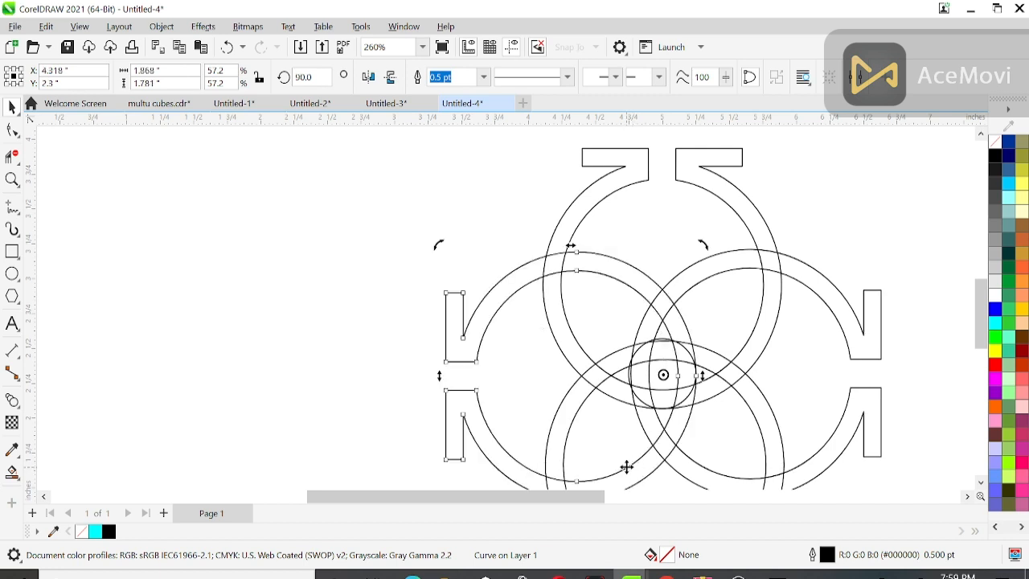
click(371, 298)
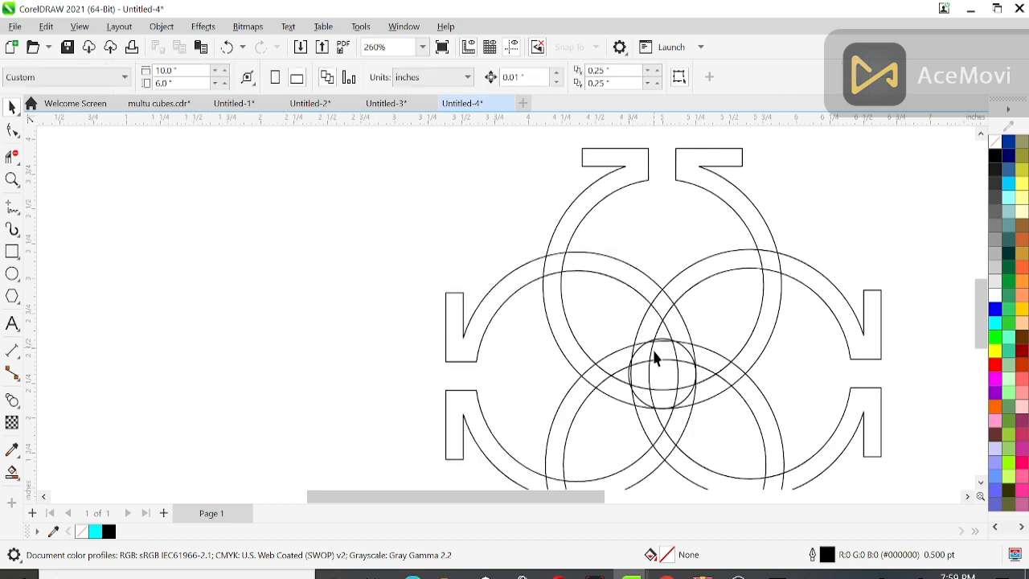
Delete the small guide circle at the centre of the interlocking rings.
scroll(643, 361, up, 3)
scroll(644, 360, up, 1)
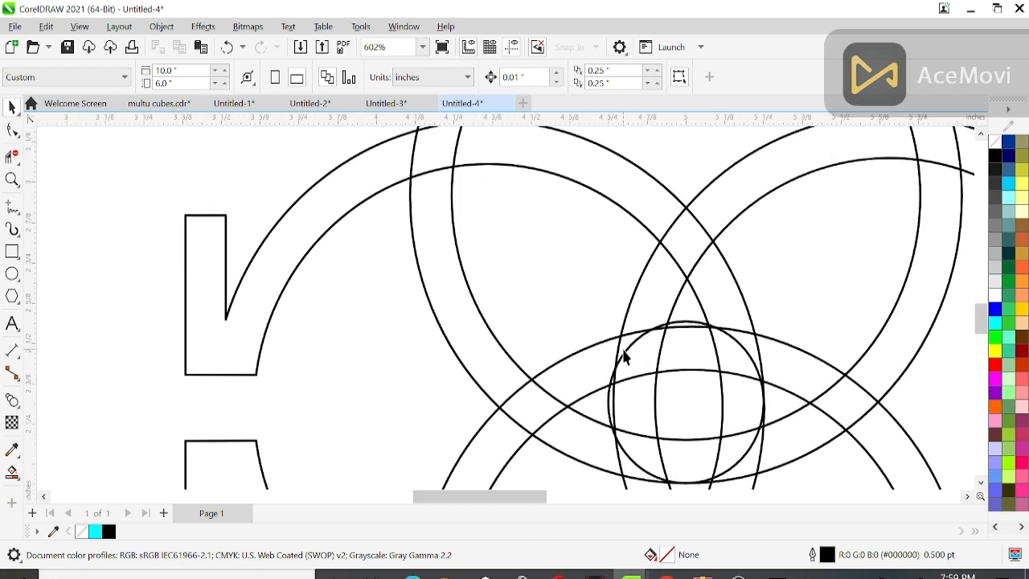
click(625, 357)
click(648, 361)
scroll(647, 362, down, 4)
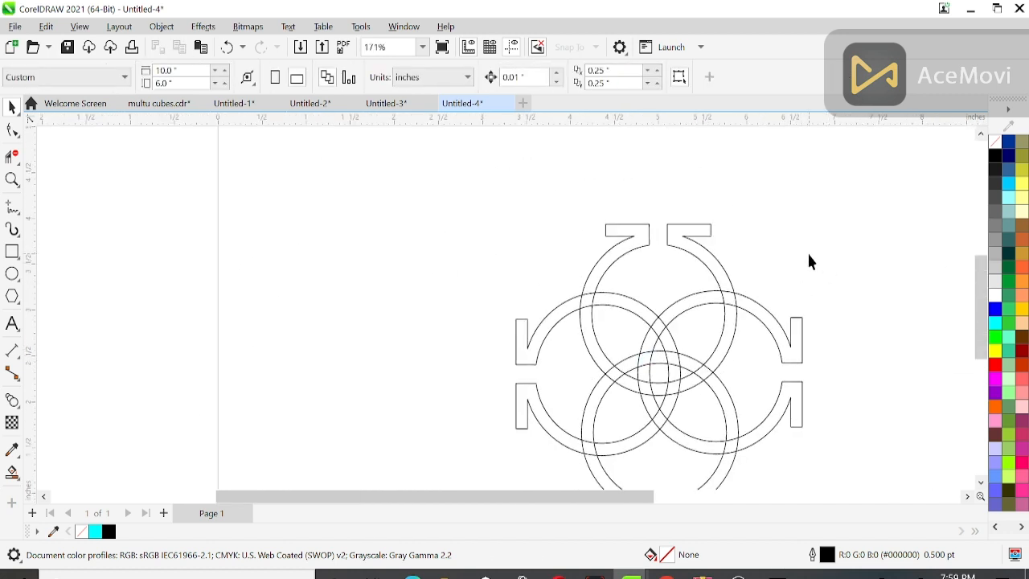
Group the four ring shapes and centre the group on the page.
scroll(806, 253, down, 2)
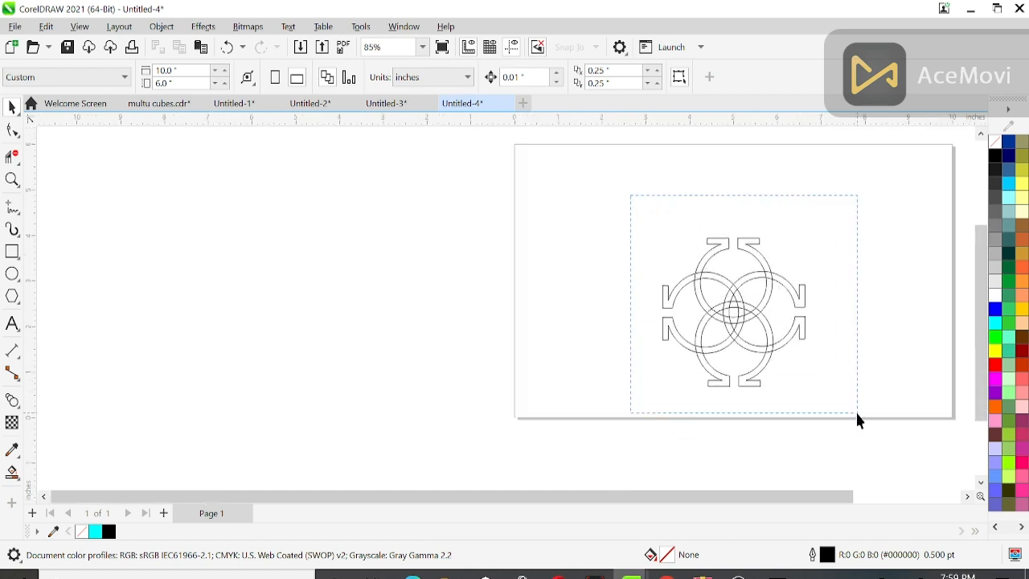
drag(857, 415, 858, 416)
key(ctrl+g)
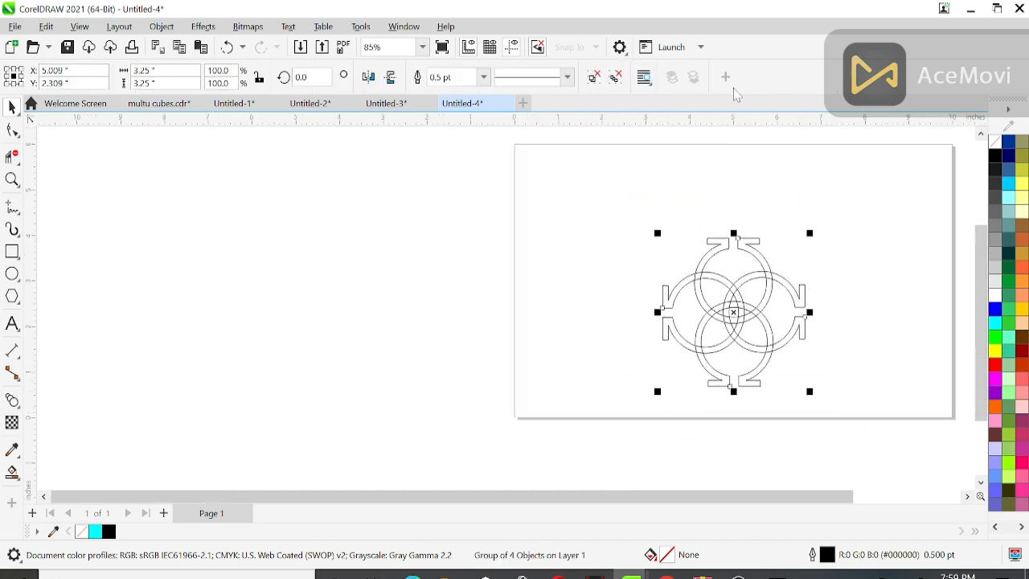
key(p)
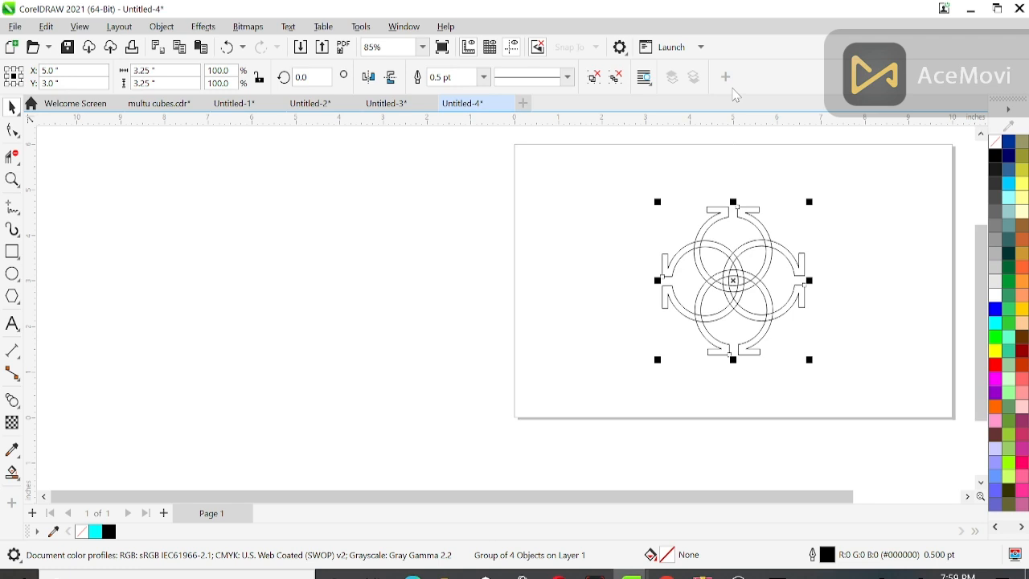
Smart Fill the left arc of the central vertical lens with cyan and no outline, starting from its upper tip.
key(shift+F2)
click(741, 191)
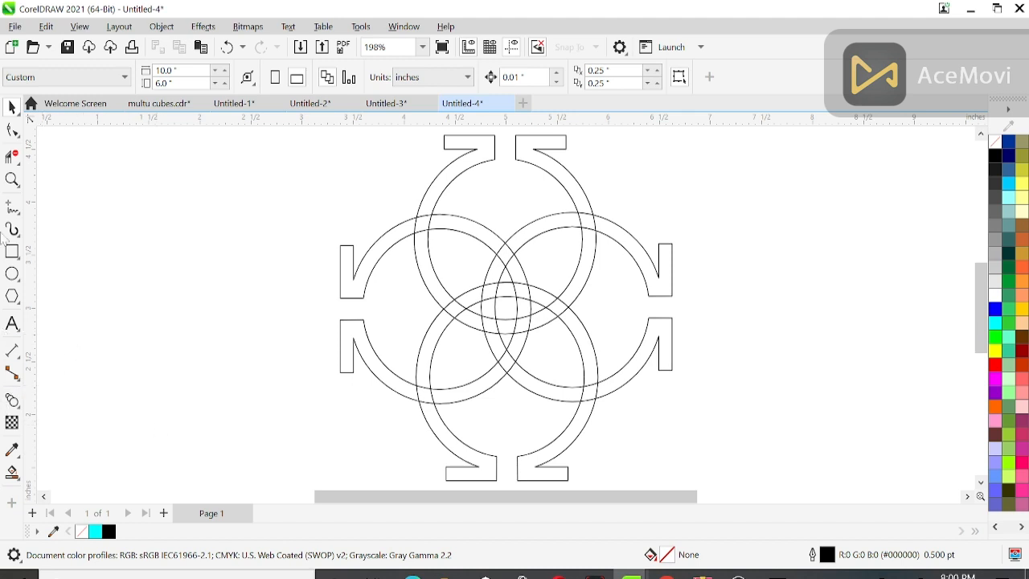
click(12, 179)
drag(458, 220, 555, 389)
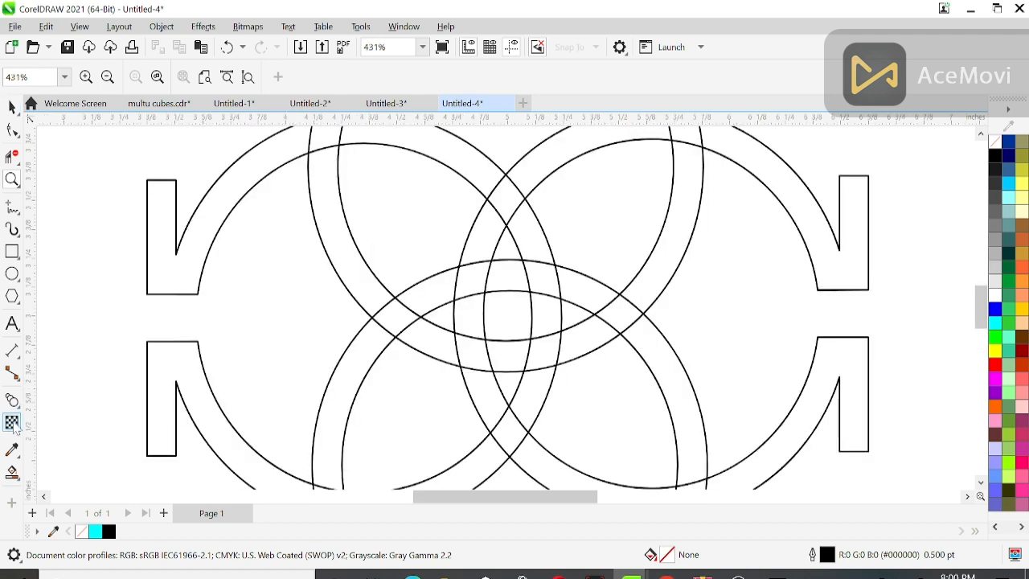
click(18, 479)
click(50, 488)
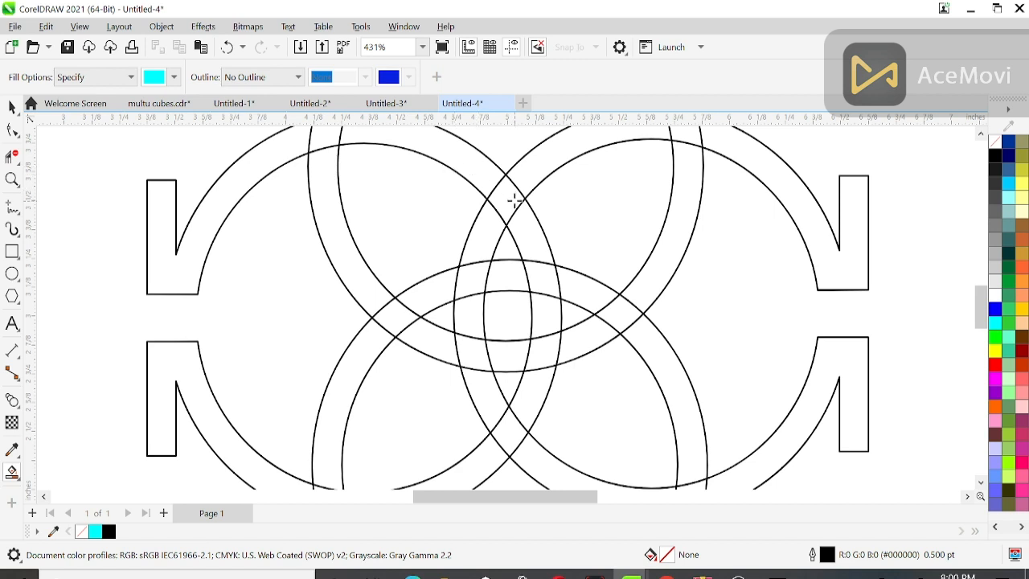
click(515, 201)
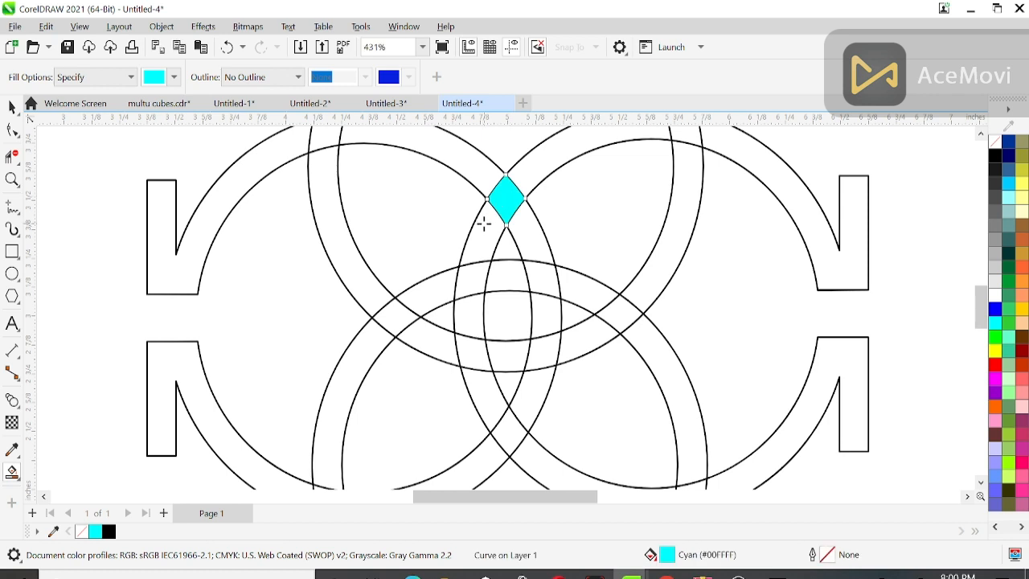
click(488, 224)
click(470, 279)
click(467, 324)
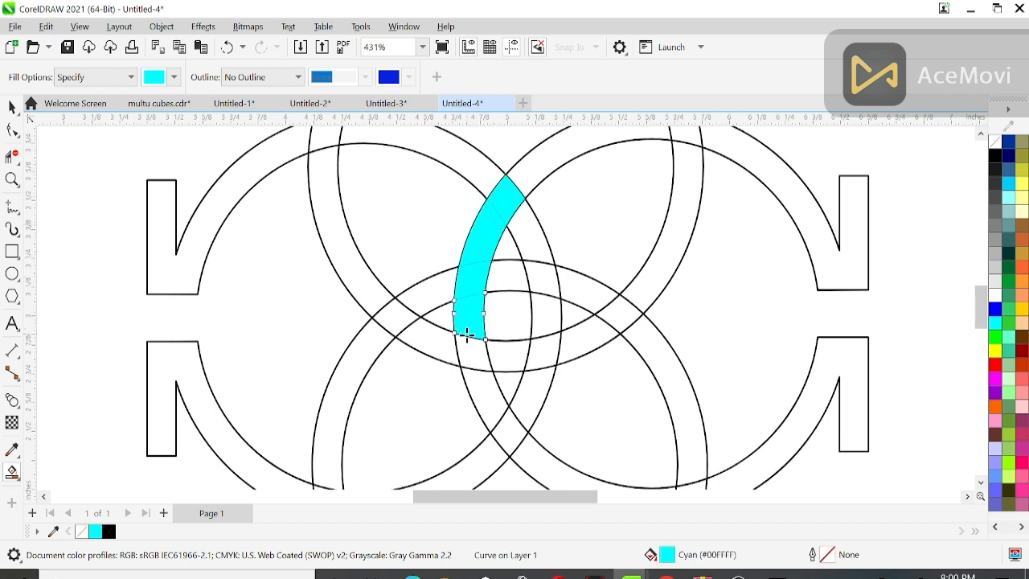
click(469, 352)
click(480, 394)
Smart Fill the lower tip and the right arc of the central vertical lens with cyan.
click(521, 422)
click(540, 402)
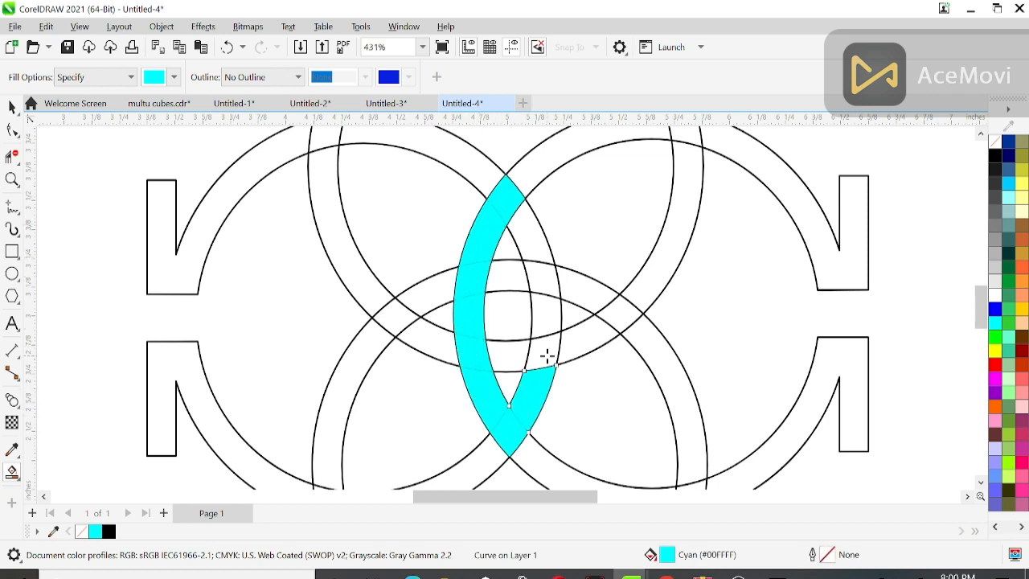
click(549, 346)
click(548, 310)
click(536, 255)
click(543, 267)
Smart Fill the remaining band pieces of the central horizontal lens with cyan, including both tips.
click(510, 268)
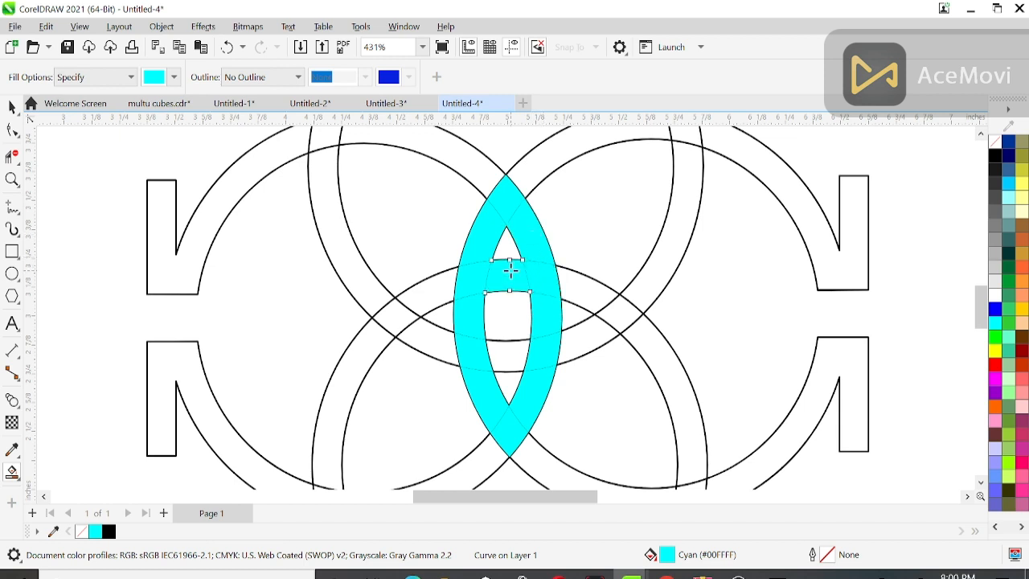
click(576, 292)
click(605, 314)
click(577, 342)
click(526, 354)
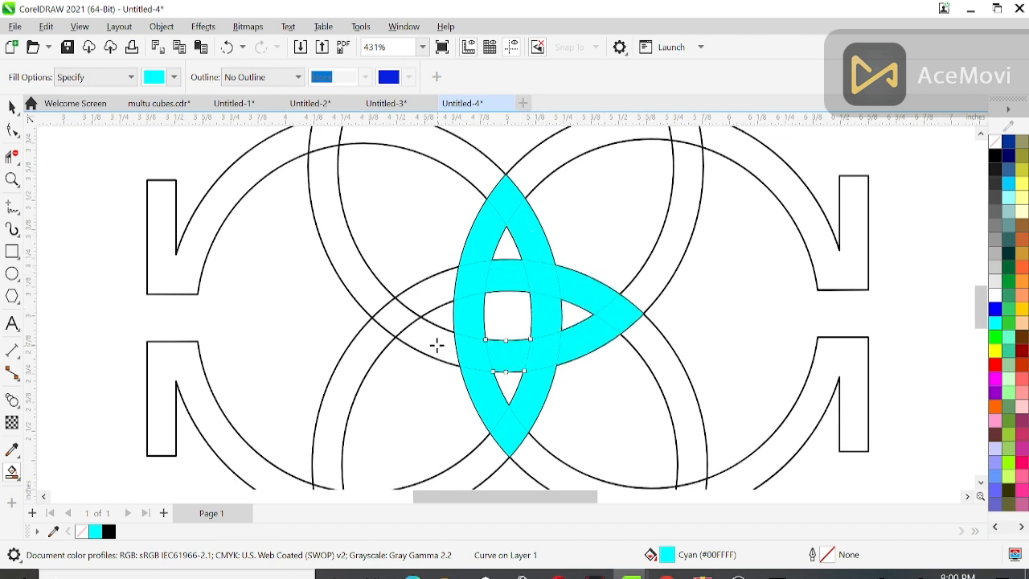
click(434, 344)
click(400, 314)
click(430, 295)
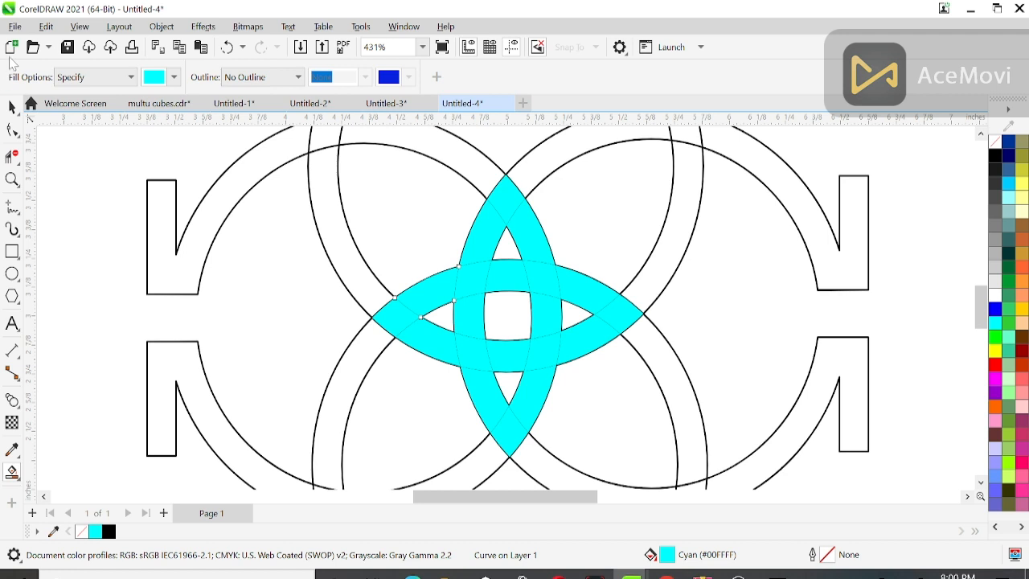
Weld the four pieces of the vertical lens's upper left arc into one shape and colour it blue.
click(11, 107)
click(124, 189)
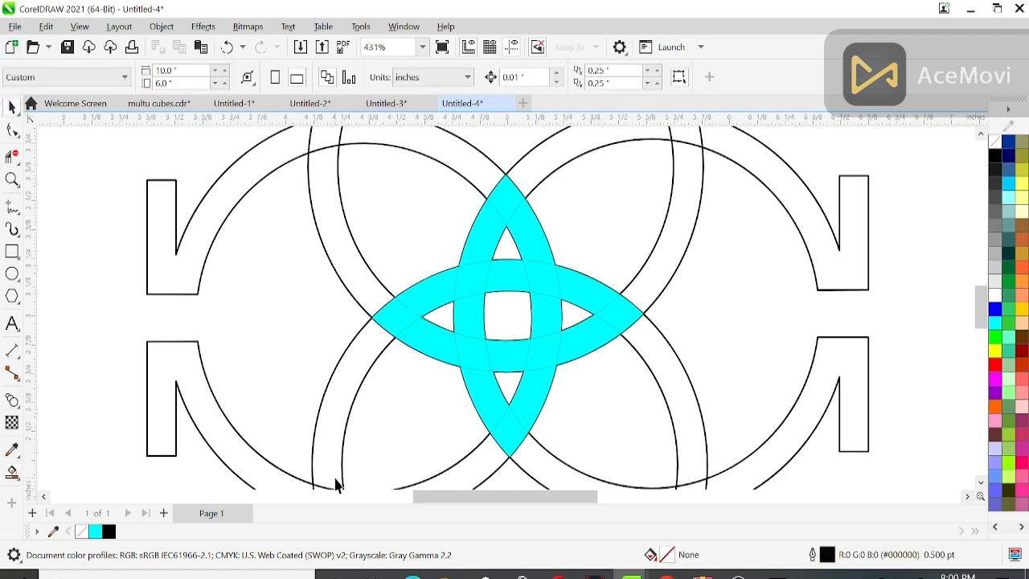
click(505, 202)
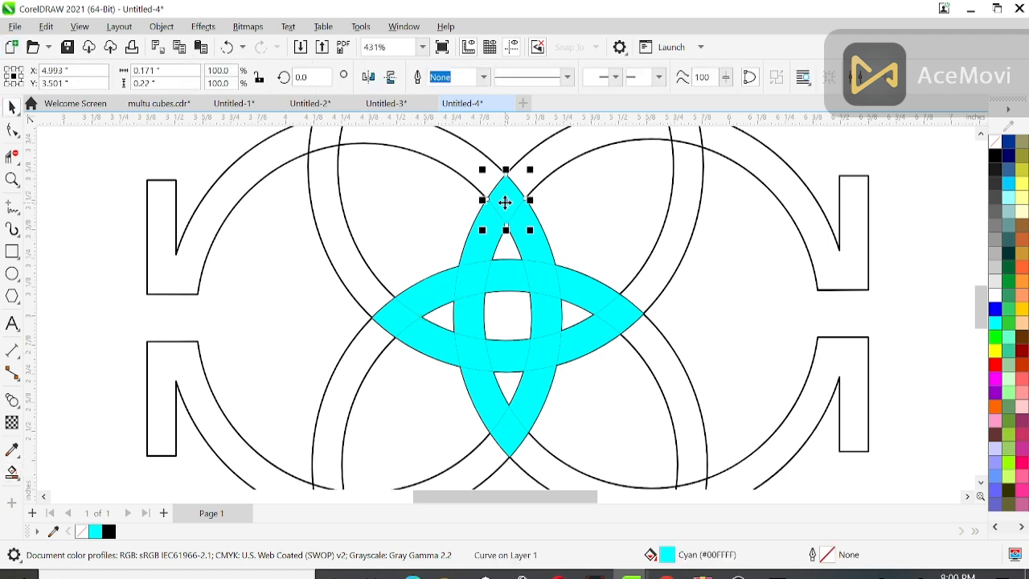
shift+click(480, 244)
shift+click(473, 280)
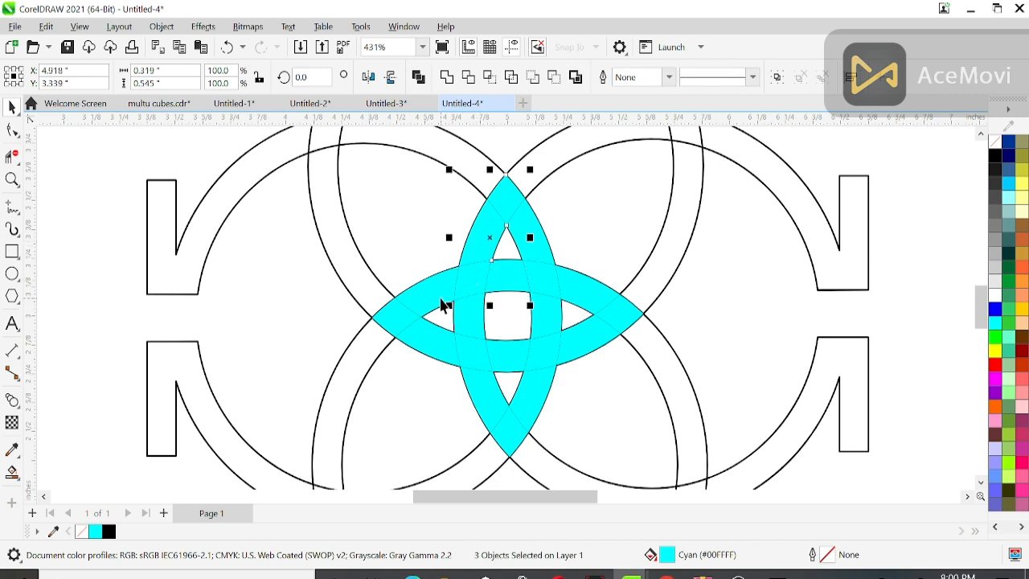
shift+click(459, 318)
click(447, 77)
click(995, 308)
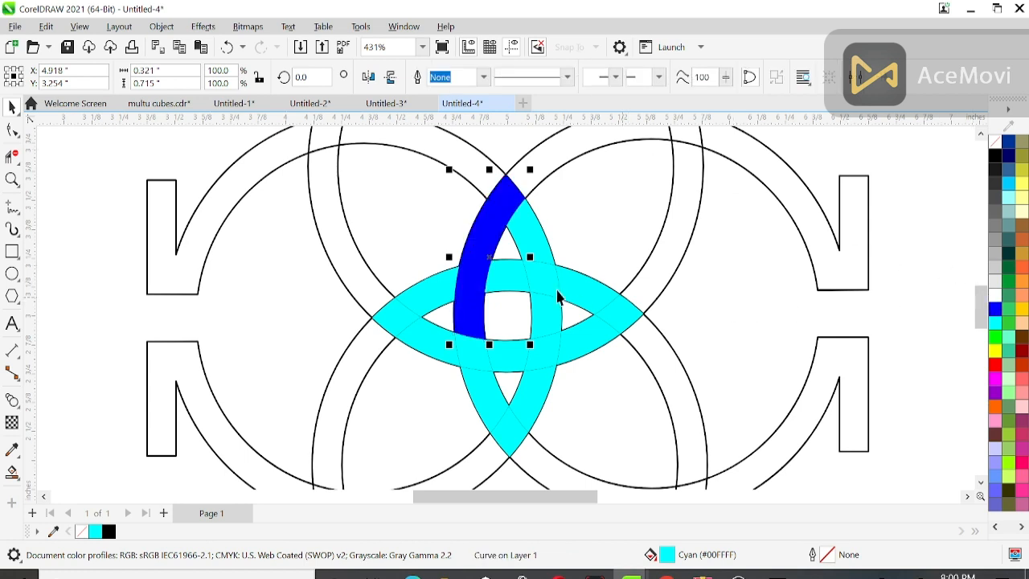
Merge the four pieces of the horizontal lens's upper right arc into one shape and colour it light grey (#E6E6E6).
click(500, 279)
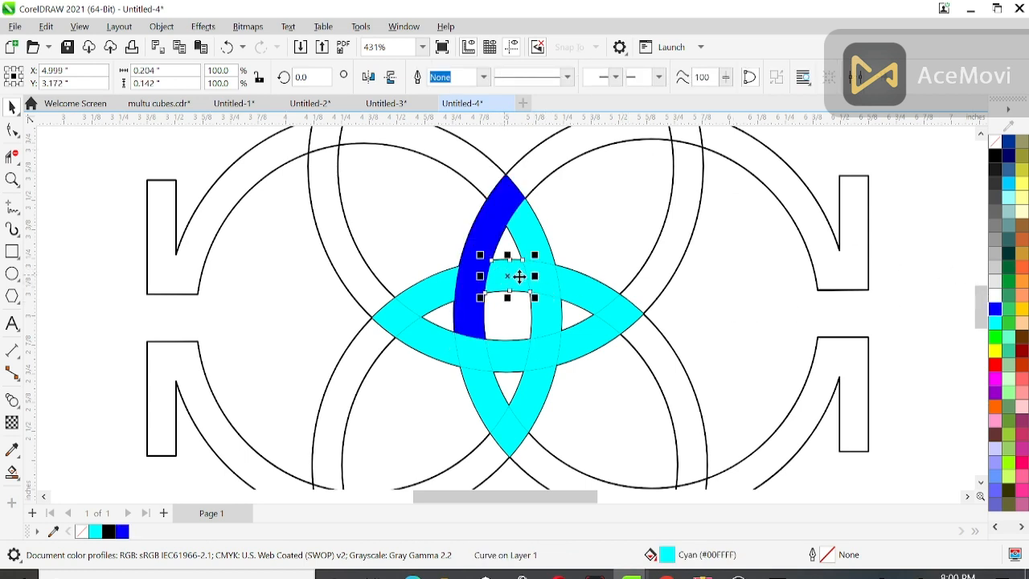
shift+click(552, 294)
shift+click(601, 304)
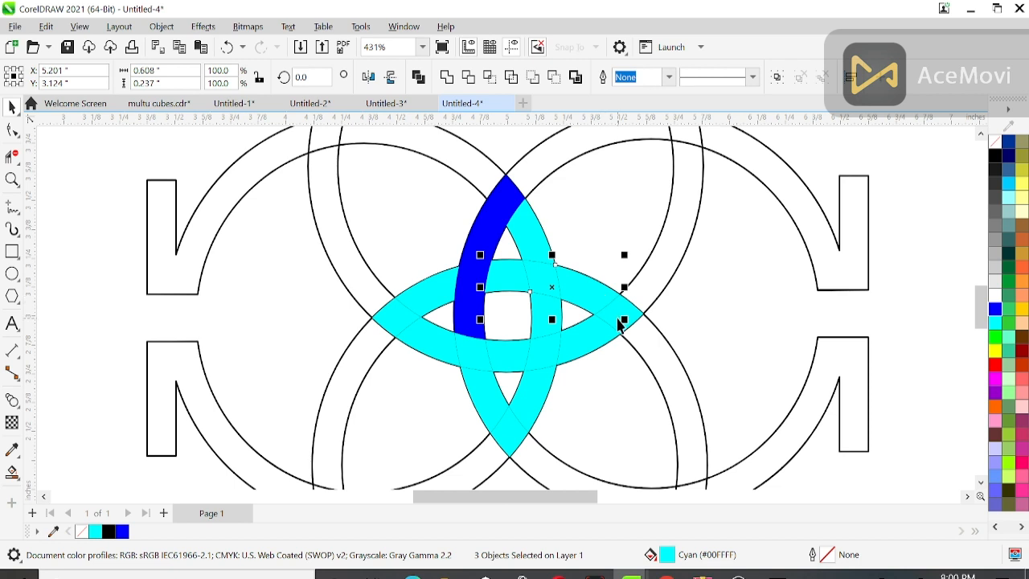
shift+click(621, 320)
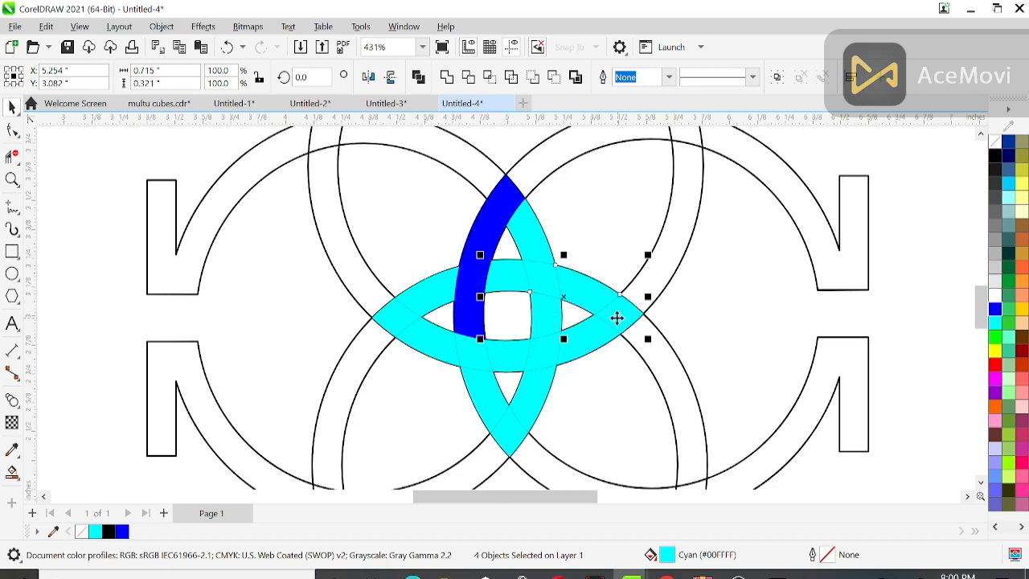
key(ctrl+l)
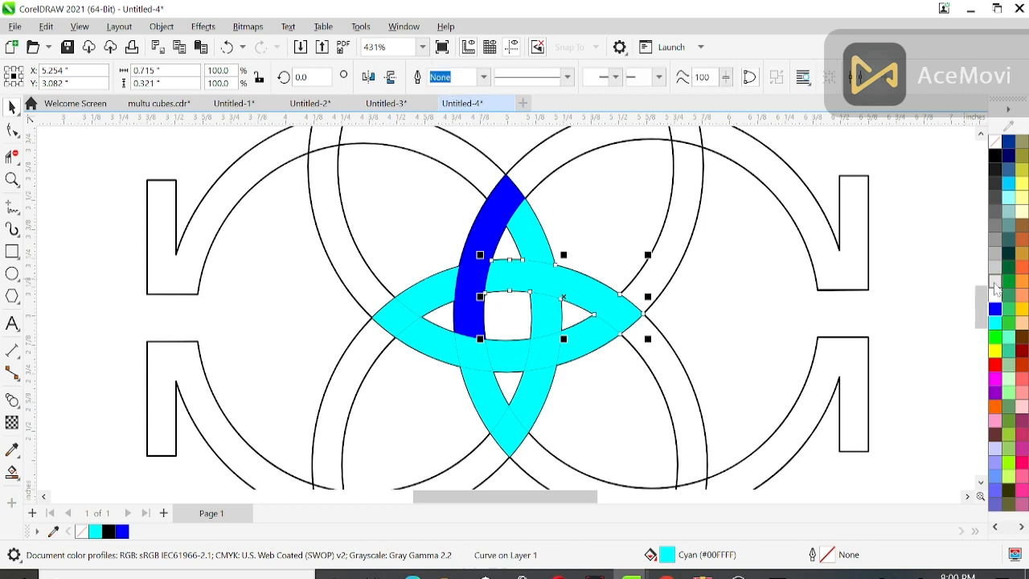
click(997, 287)
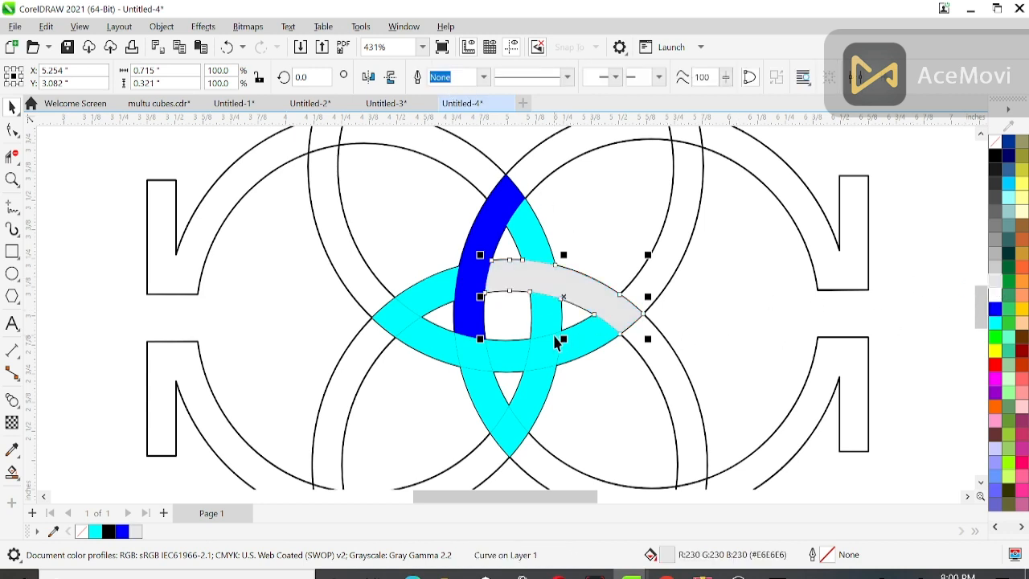
Weld the four pieces of the horizontal lens's lower left arc, including its left tip, into one shape.
click(497, 350)
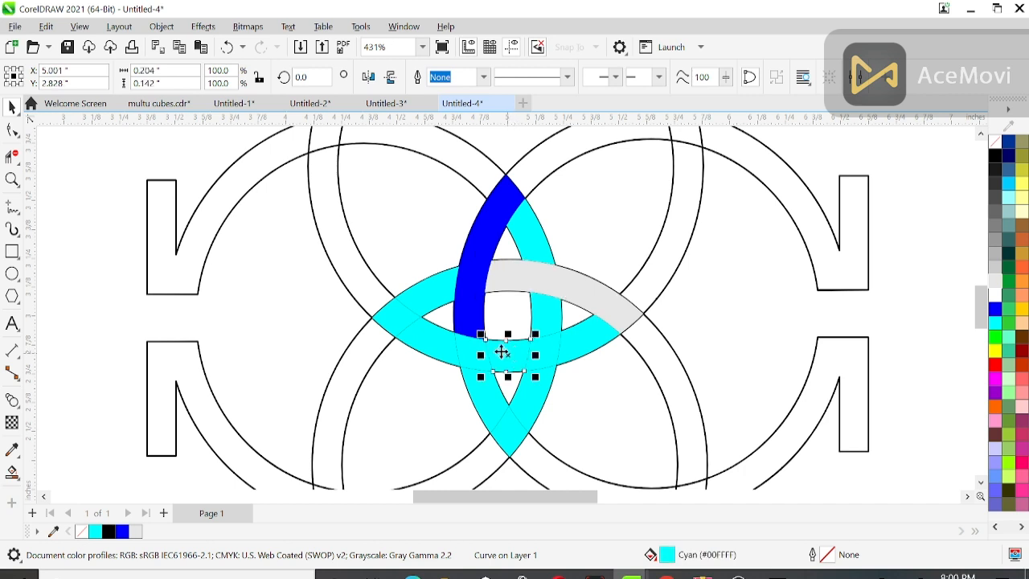
shift+click(475, 349)
shift+click(400, 335)
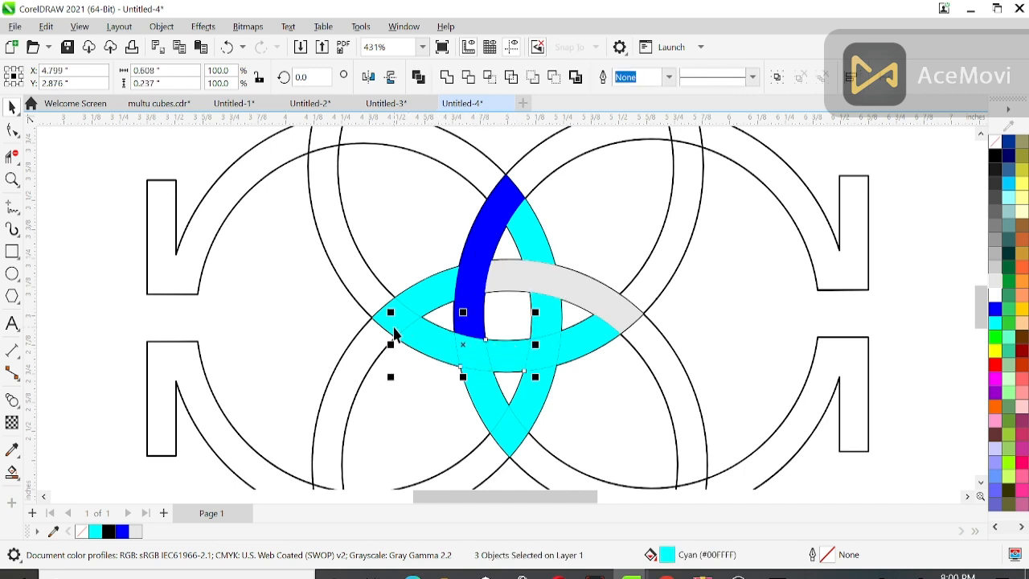
shift+click(393, 325)
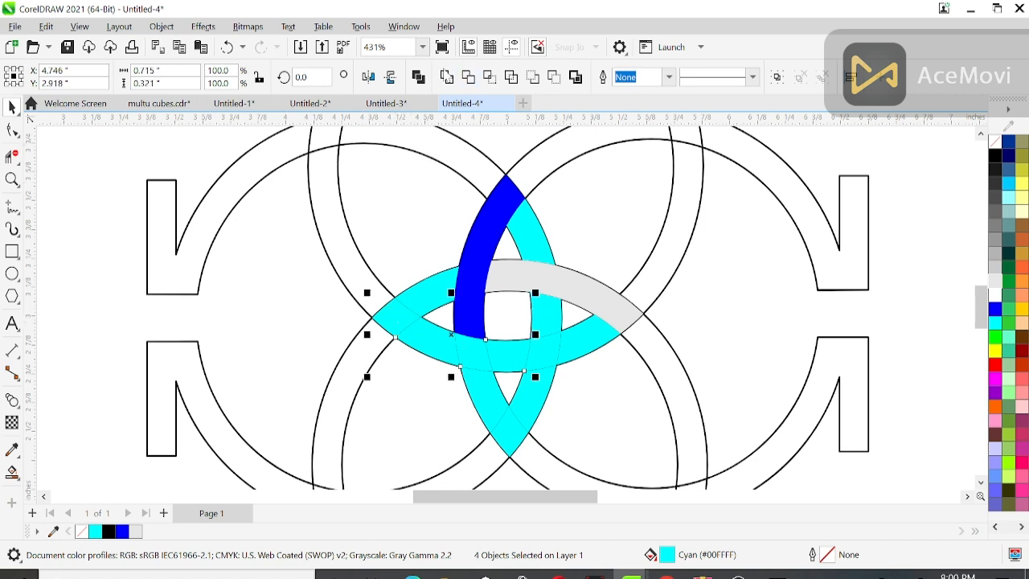
click(447, 76)
click(940, 234)
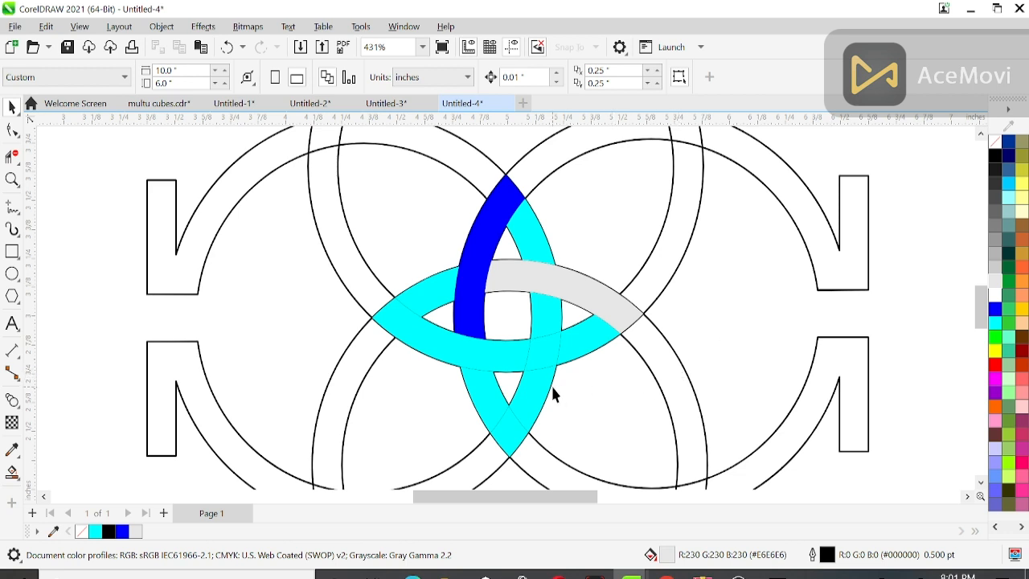
Weld the pieces of the vertical lens's lower right arc, including the lower tip, into one shape.
click(543, 321)
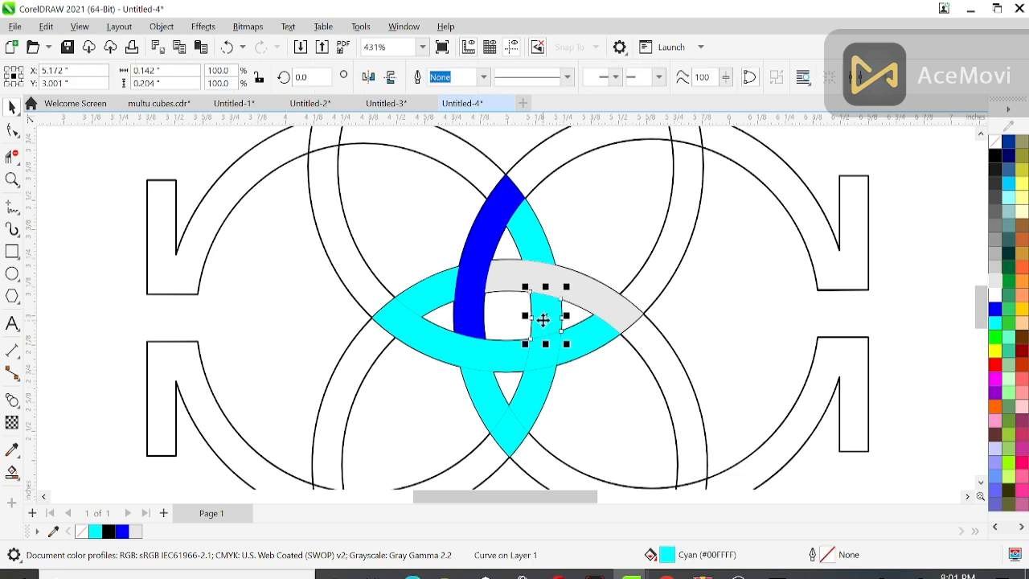
shift+click(548, 361)
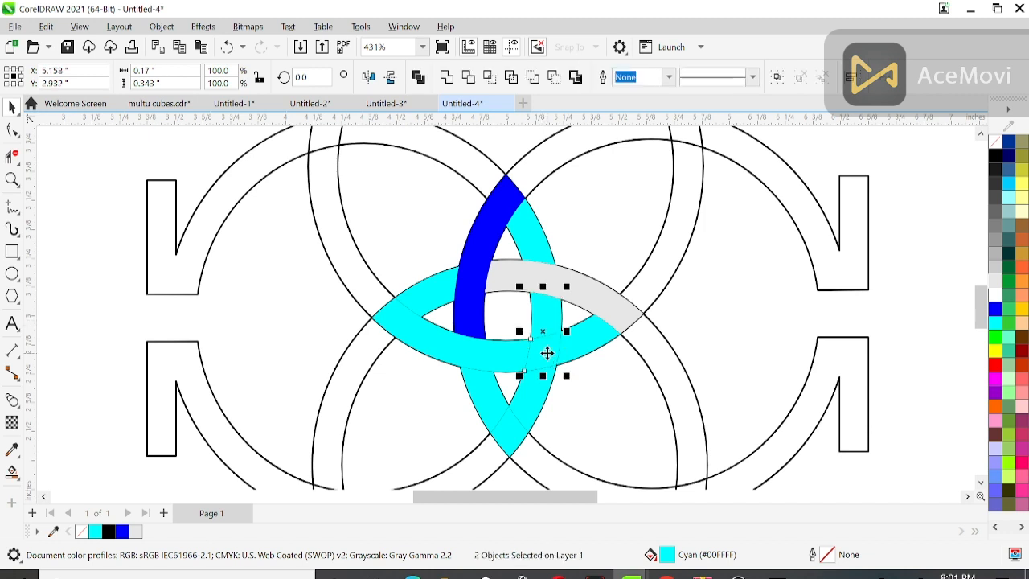
shift+click(530, 398)
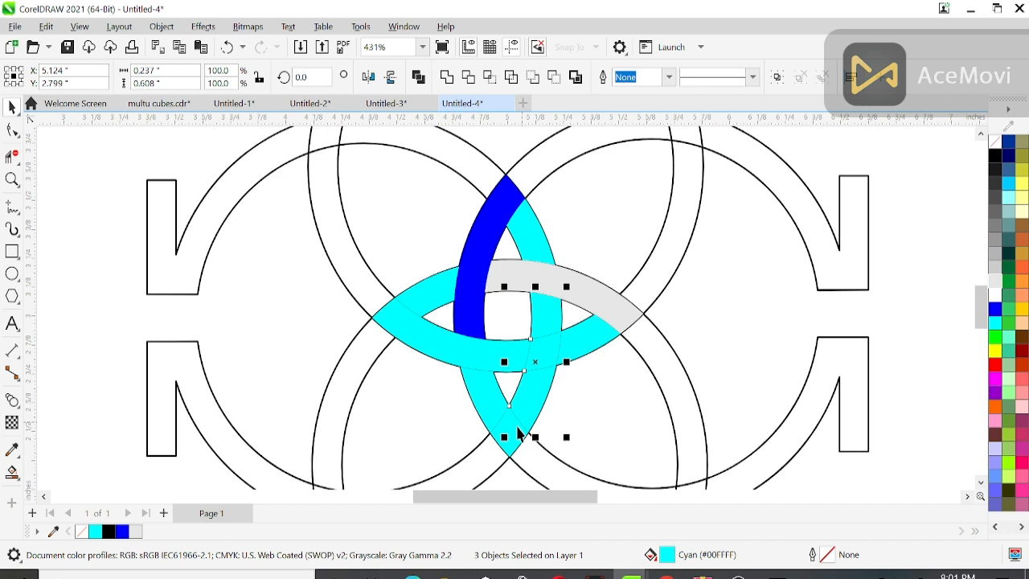
click(446, 77)
click(961, 192)
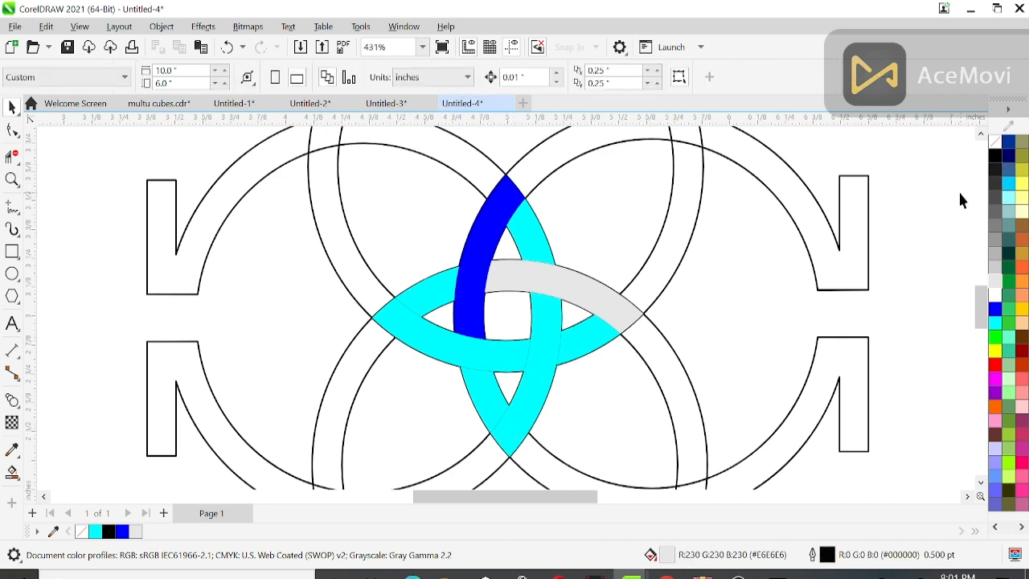
Apply a linear fountain fill along the horizontal lens's upper right arc, from cyan at the inner end to blue at the right tip.
click(505, 283)
key(g)
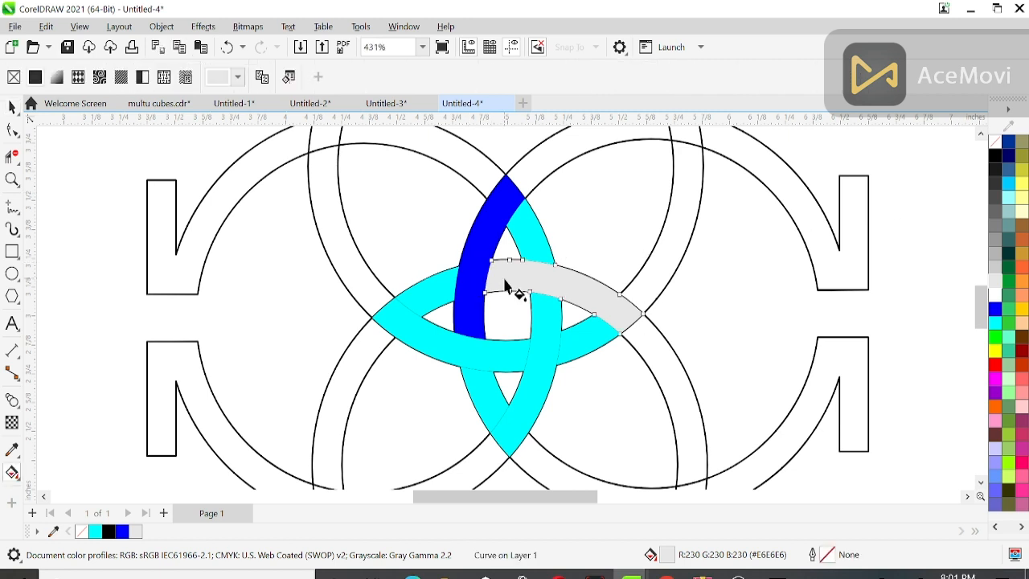
drag(504, 283, 617, 306)
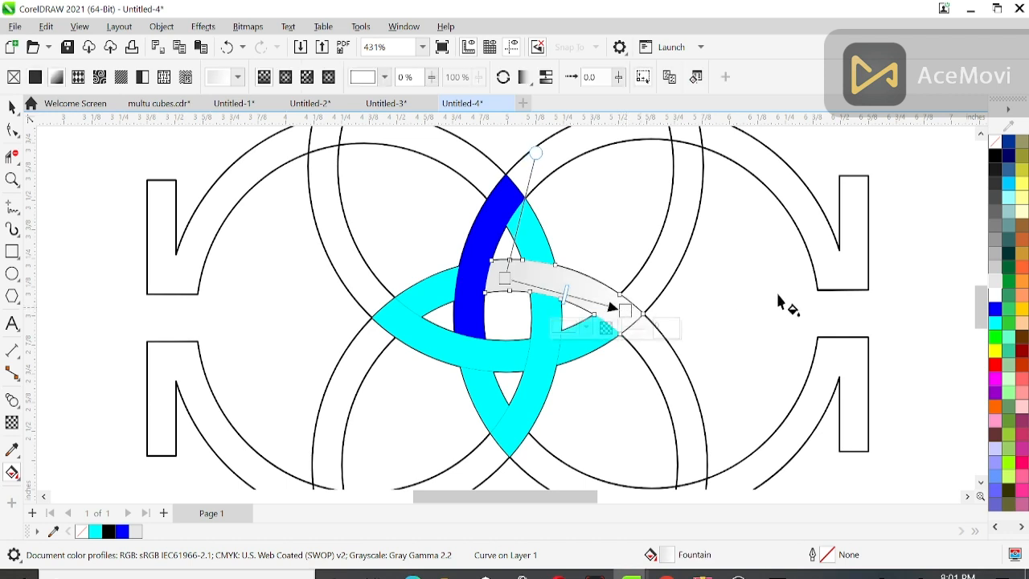
click(996, 309)
click(506, 281)
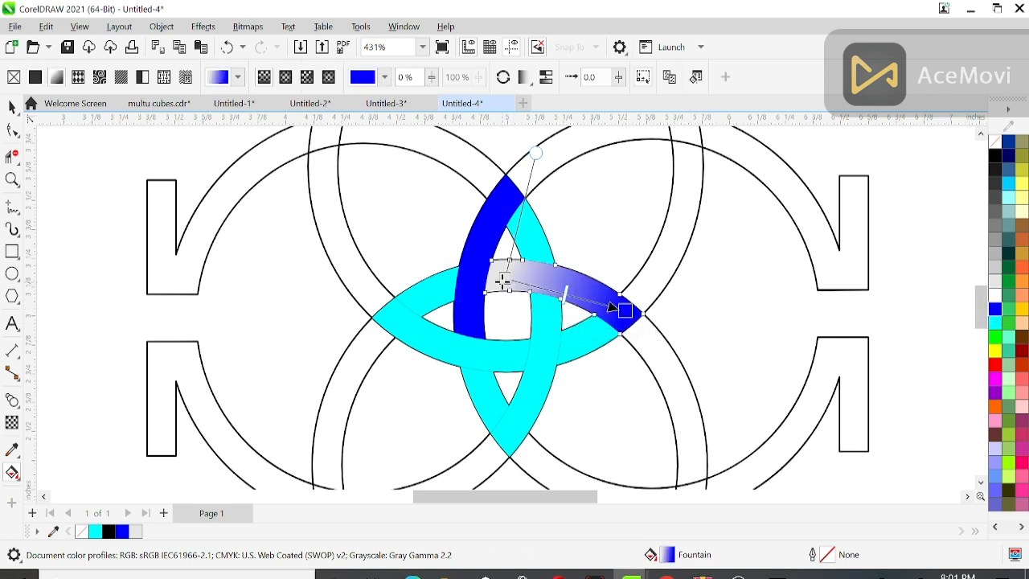
click(997, 323)
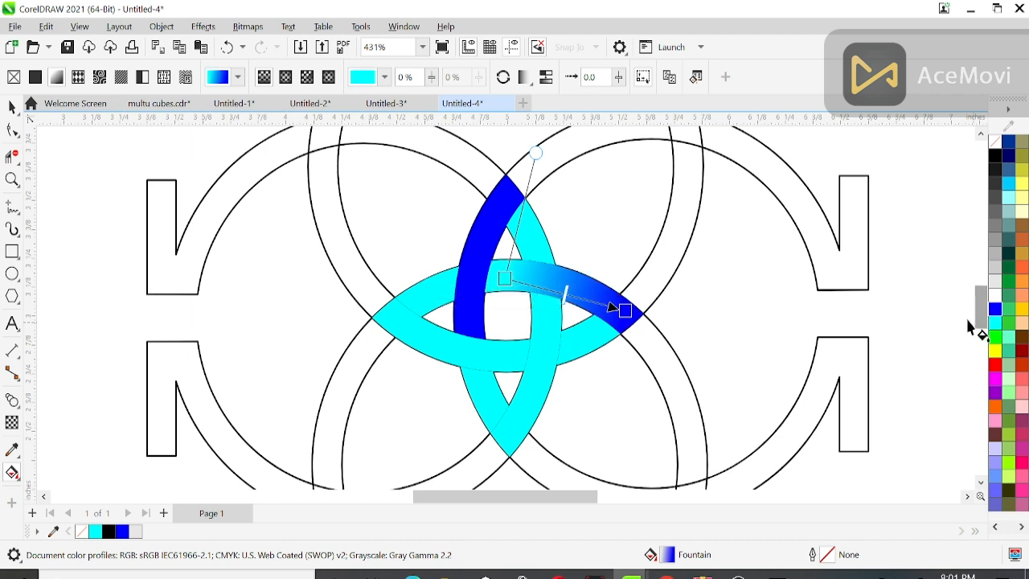
Apply a linear fountain fill along the vertical lens's upper left arc, from cyan at the inner end to blue at the upper tip.
drag(456, 310, 504, 191)
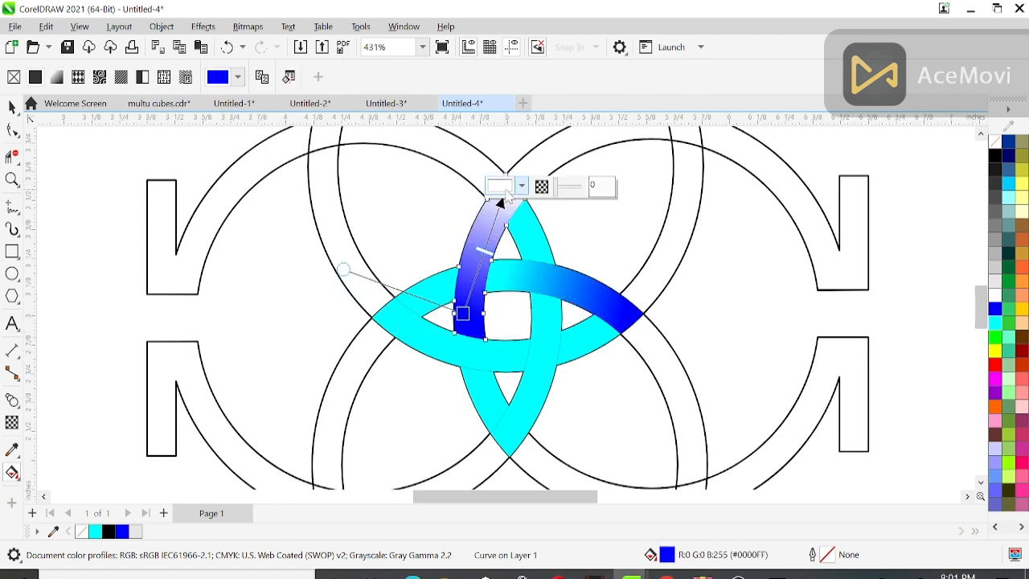
click(1000, 312)
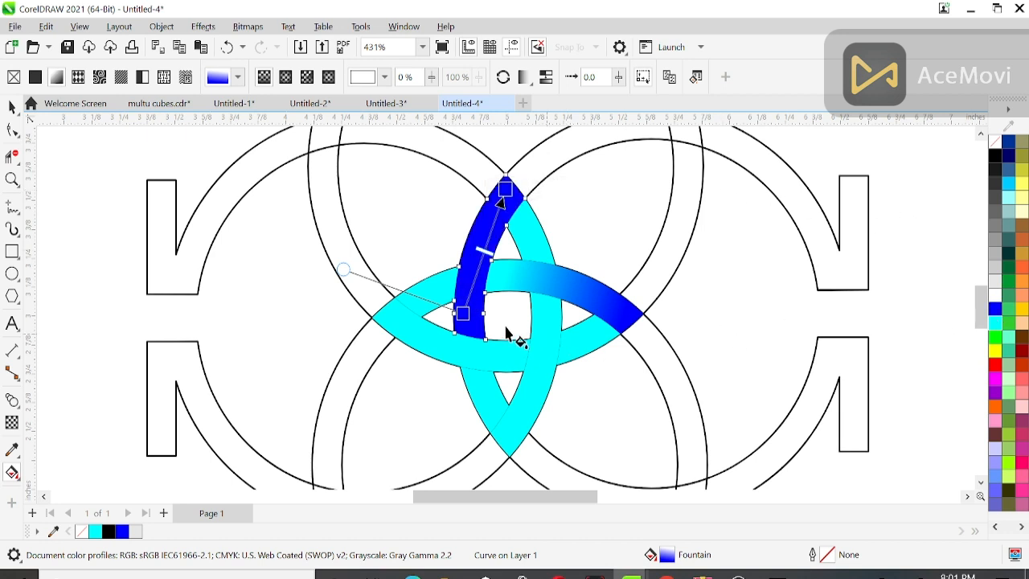
click(464, 313)
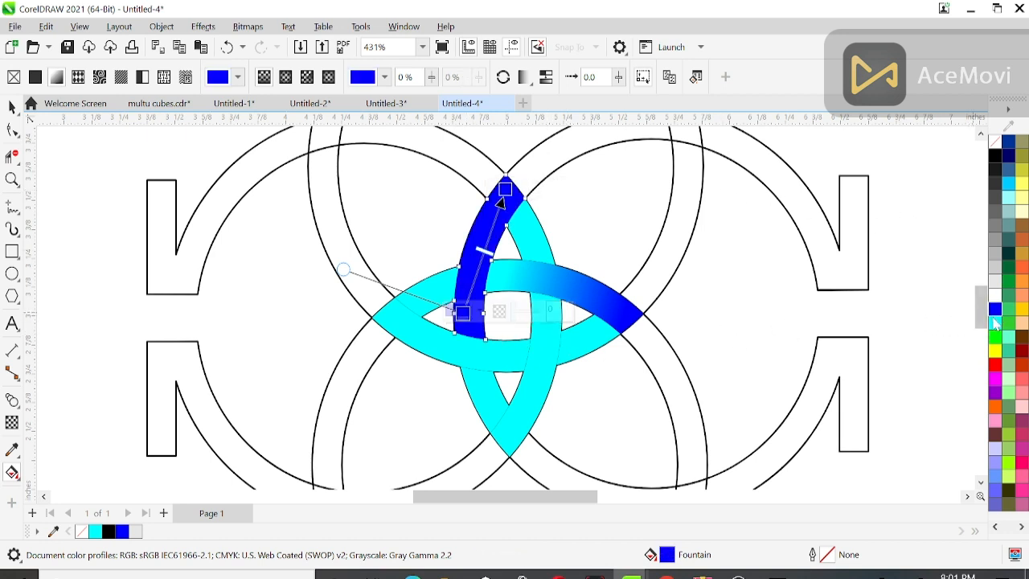
click(996, 323)
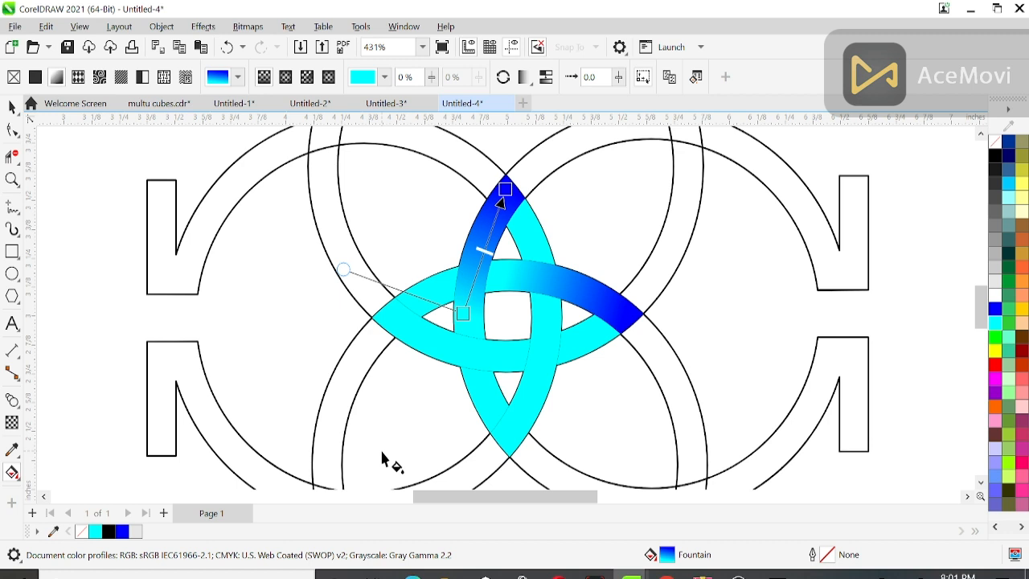
Give the horizontal lens's lower left arc a linear fountain fill from cyan at the inner end to blue at the left tip.
click(511, 363)
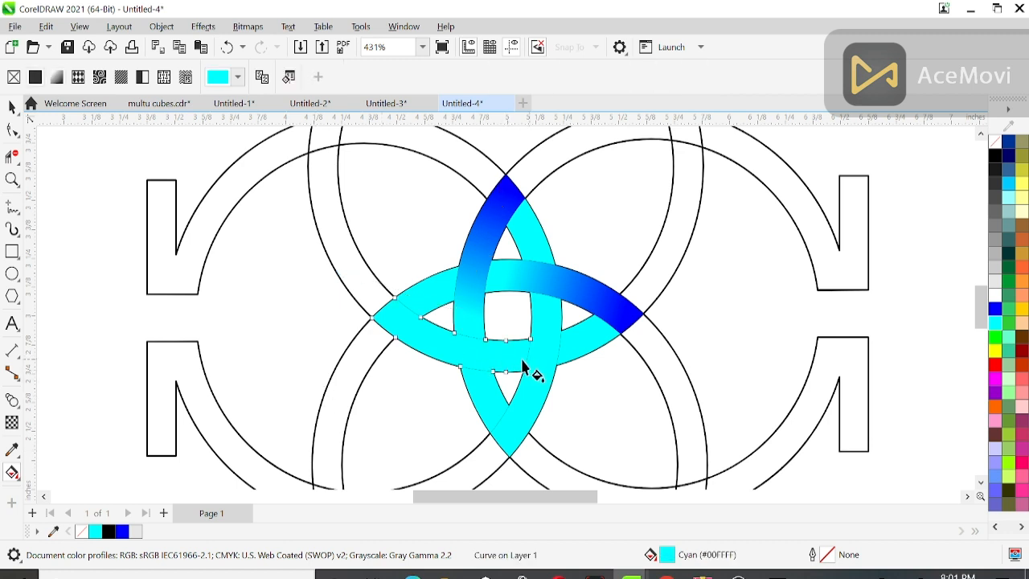
drag(515, 359, 387, 309)
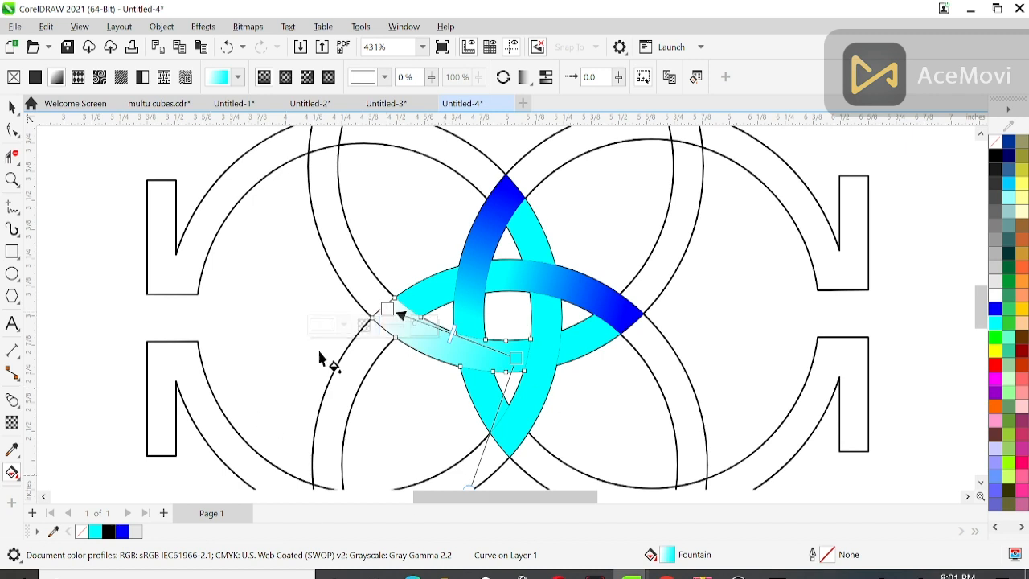
drag(995, 308, 389, 310)
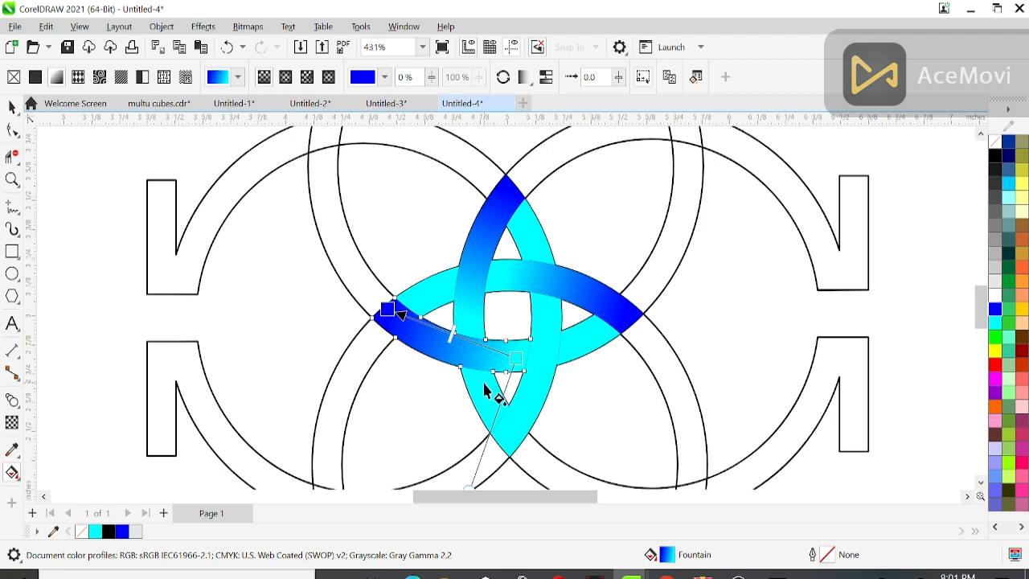
drag(475, 379, 493, 421)
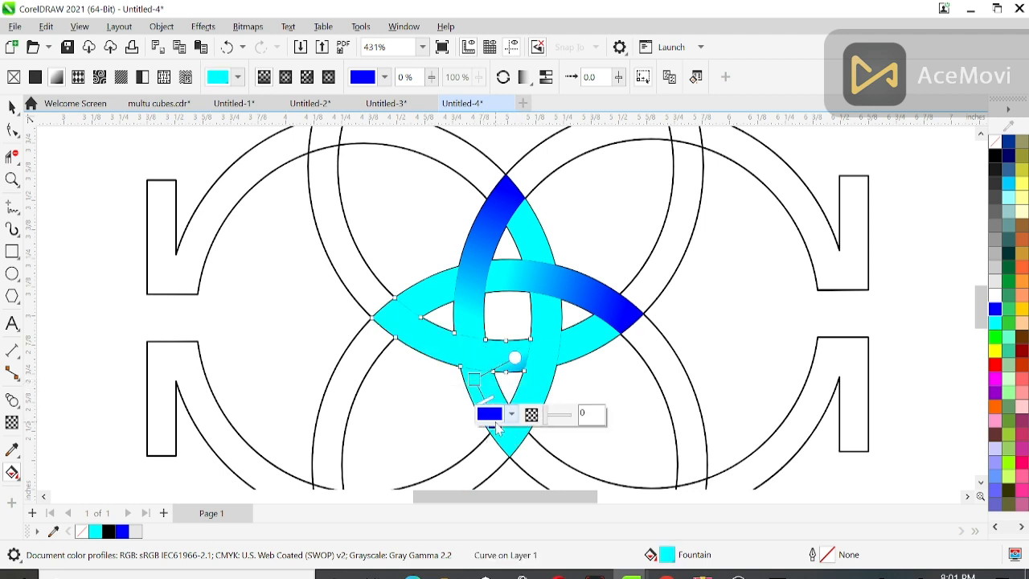
key(ctrl+z)
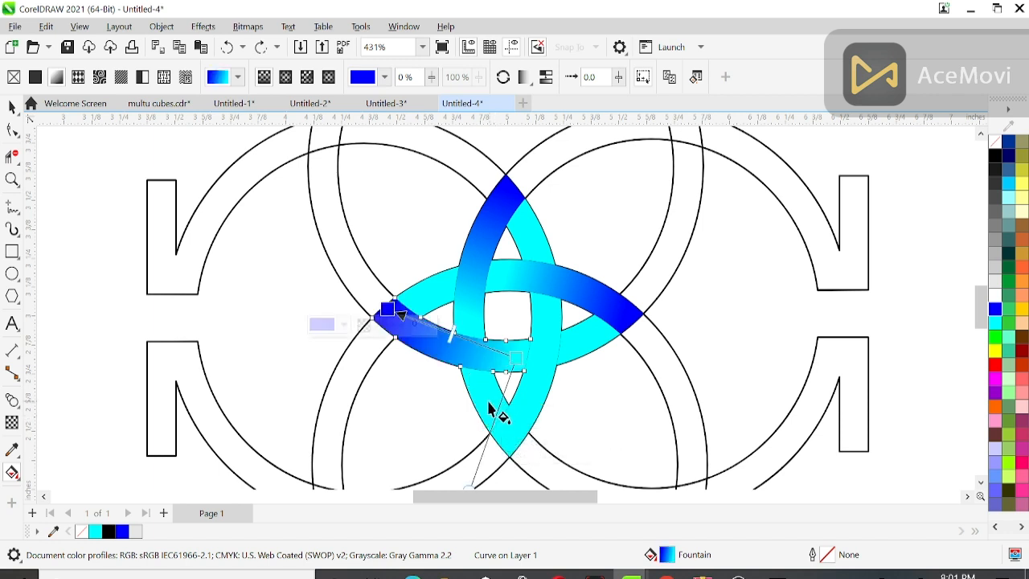
Apply cyan-to-blue fountain fills to the vertical lens's short lower left piece and its lower right arc, with blue towards the lower tip.
click(482, 387)
drag(473, 378, 494, 421)
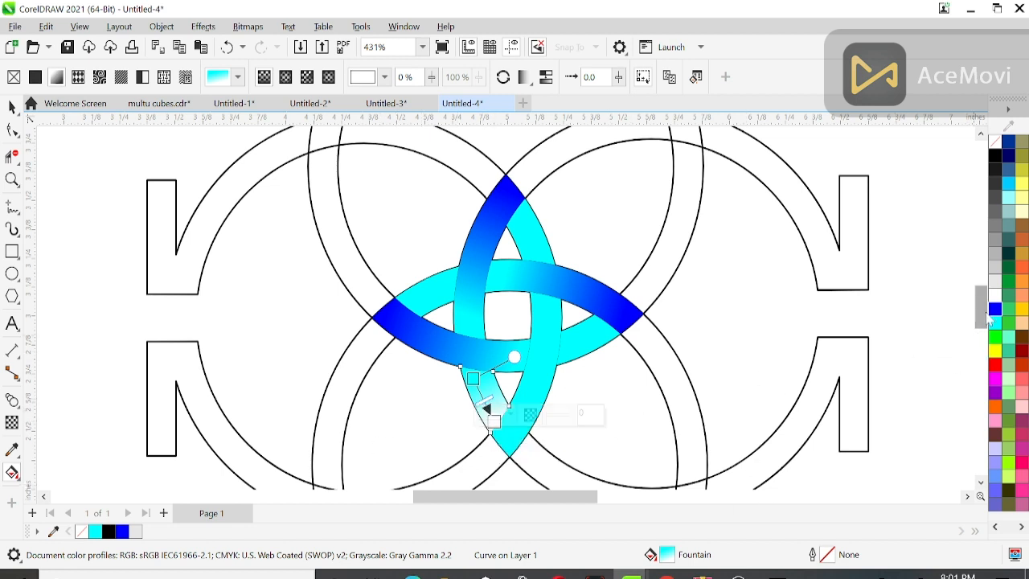
click(541, 363)
drag(541, 299, 510, 435)
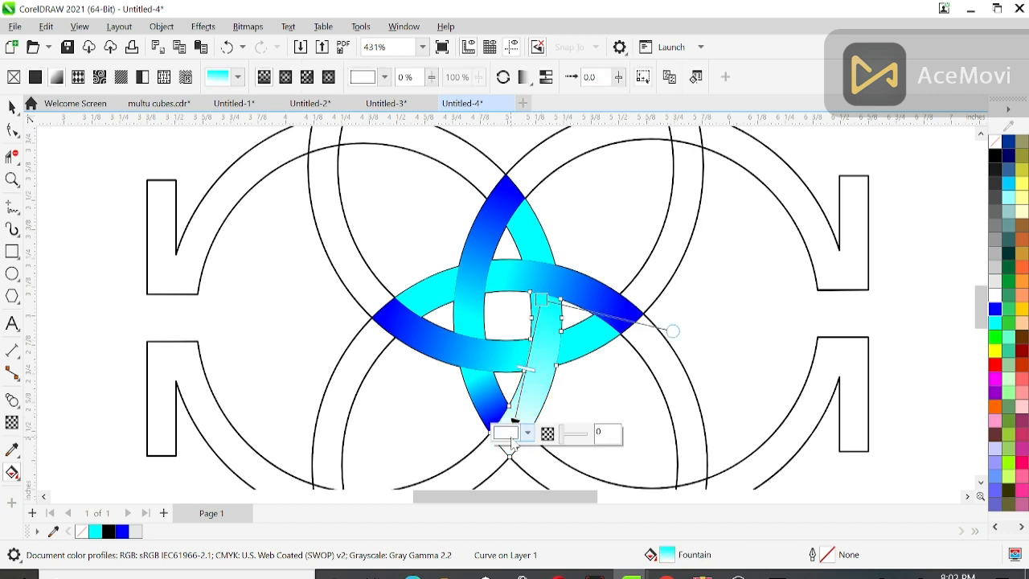
click(997, 310)
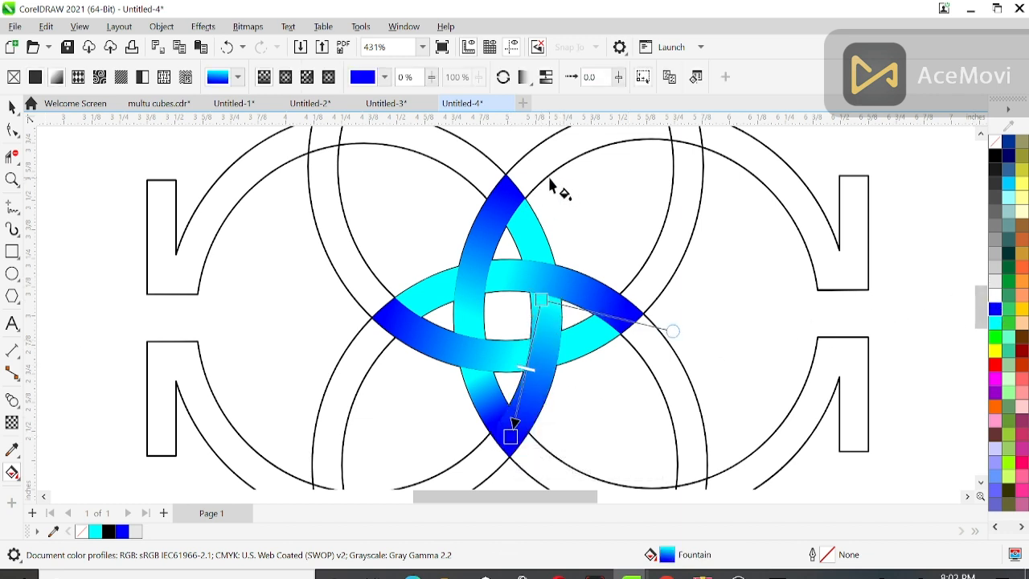
Apply a cyan-to-blue fountain fill to the vertical lens's short upper right piece, with blue towards the upper tip.
click(540, 255)
drag(540, 255, 519, 210)
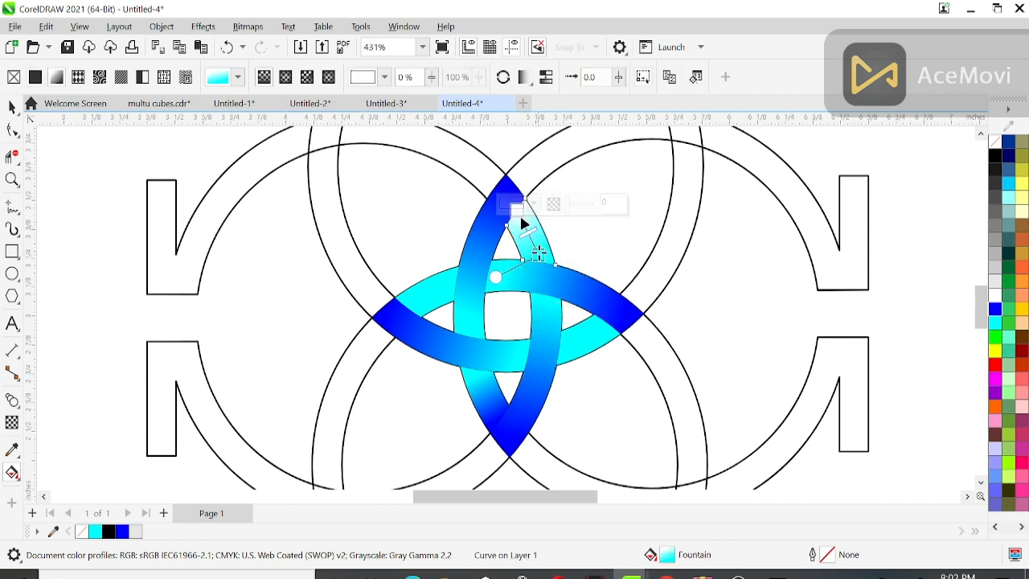
click(997, 310)
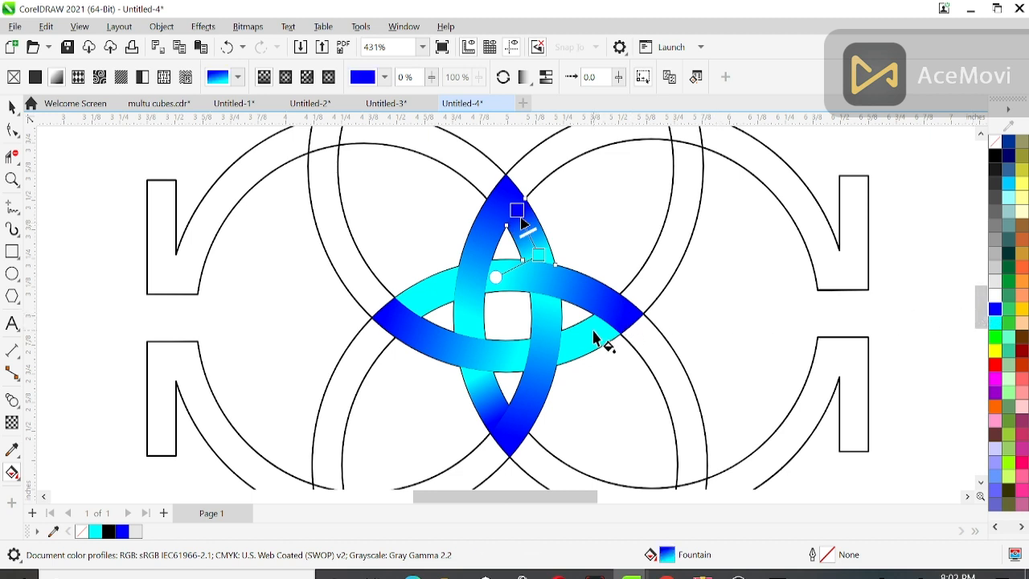
Apply cyan-to-blue fountain fills to the horizontal lens's short lower right and upper left pieces, with blue towards the outer tips.
click(568, 354)
drag(541, 299, 614, 330)
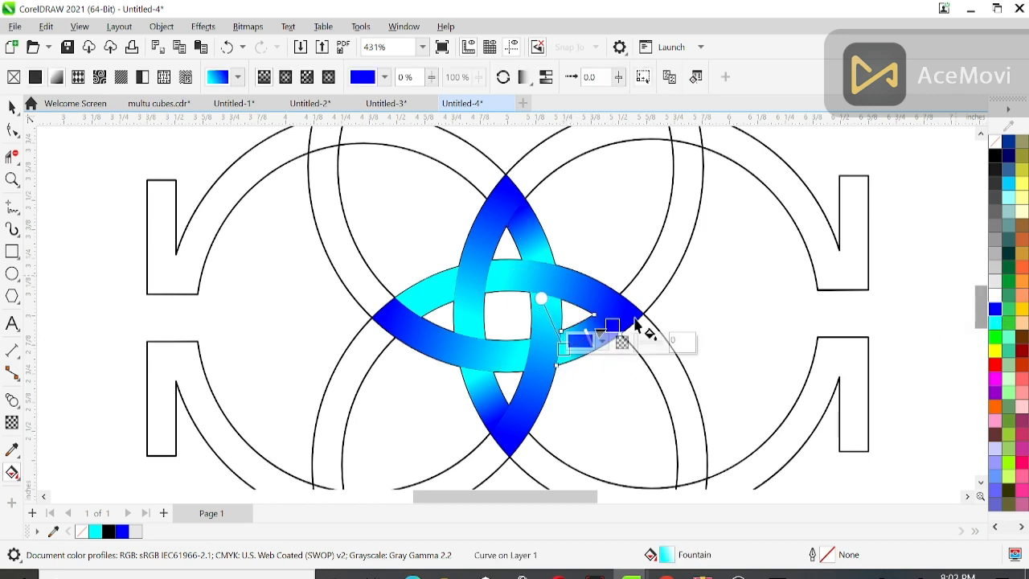
click(450, 294)
drag(451, 282, 410, 301)
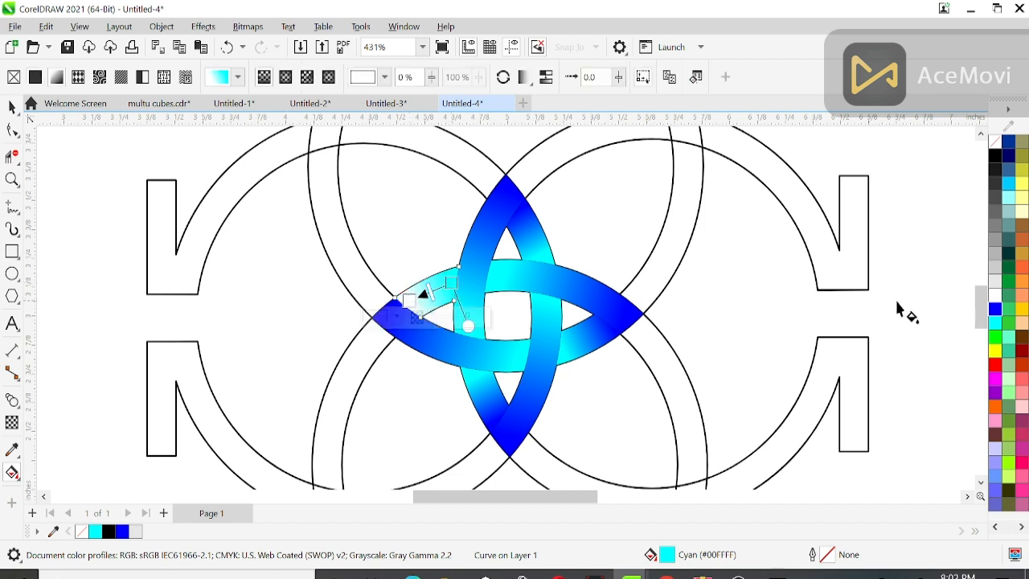
click(995, 309)
Fill the group of four gapped rings with solid cyan.
scroll(718, 304, down, 3)
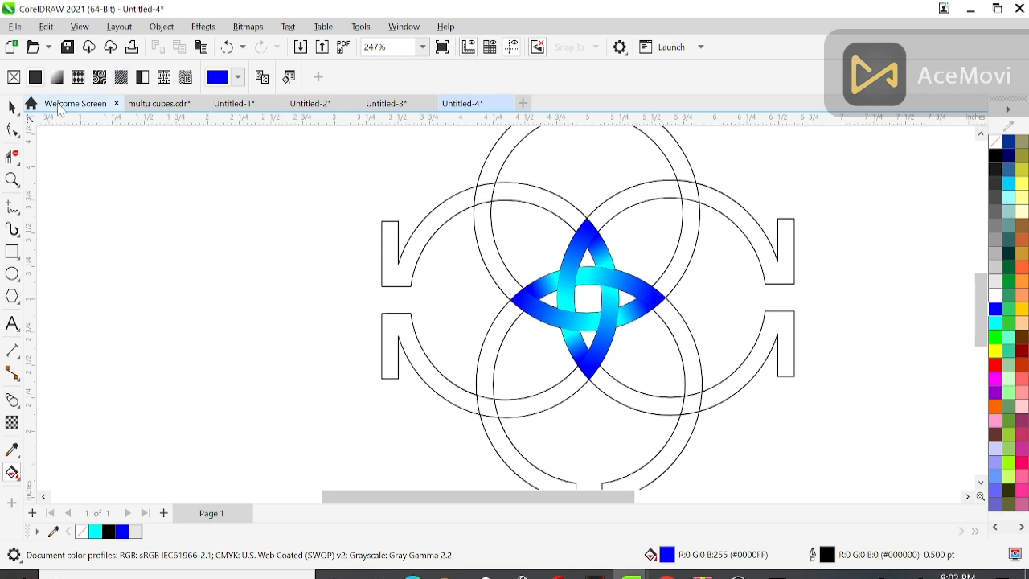
click(12, 106)
click(784, 272)
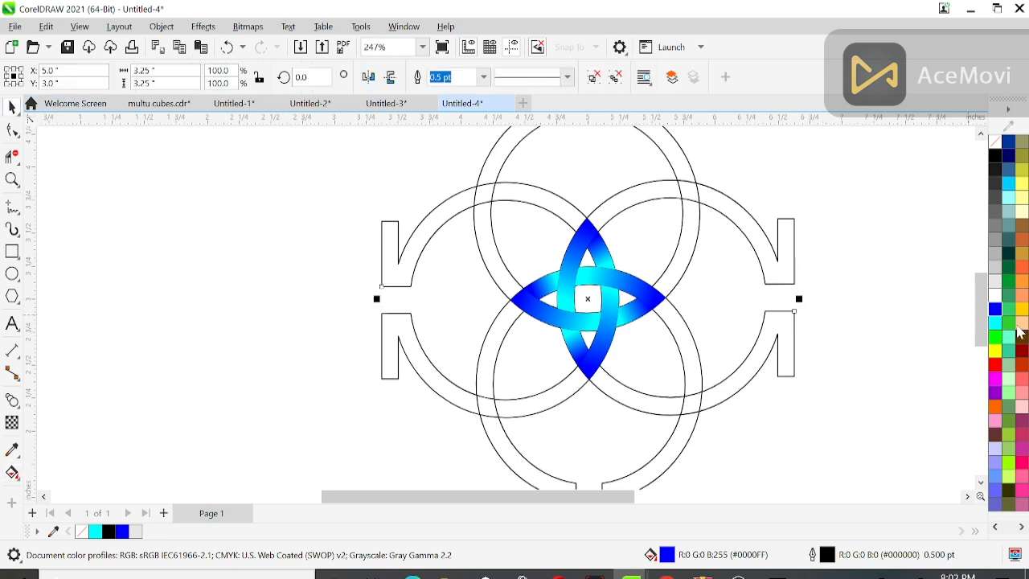
click(995, 324)
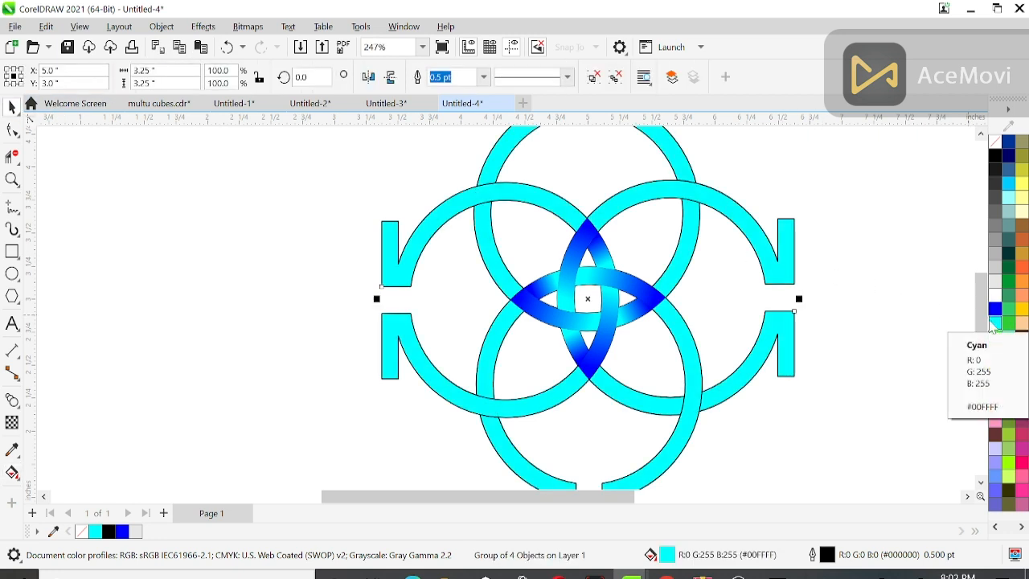
Give the right ring a horizontal linear fountain fill, cyan at both ends with a Deep Navy Blue node at 68%.
click(836, 180)
click(734, 389)
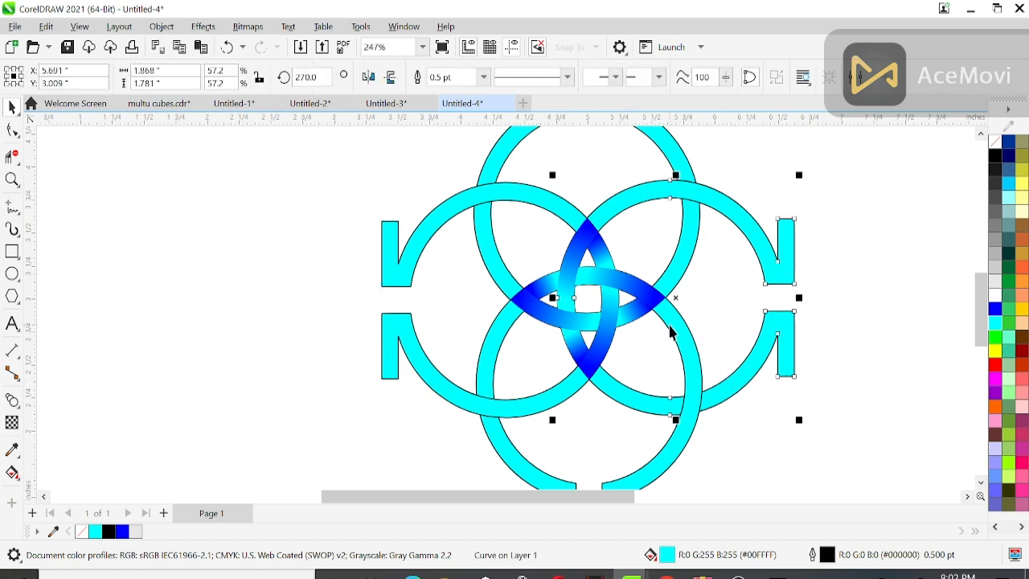
key(g)
drag(576, 304, 784, 293)
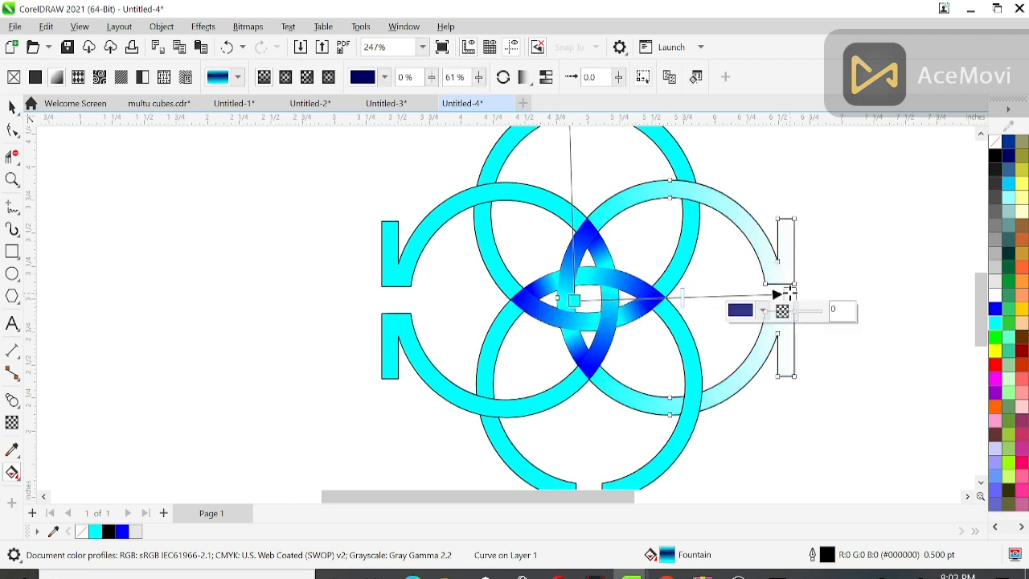
click(995, 323)
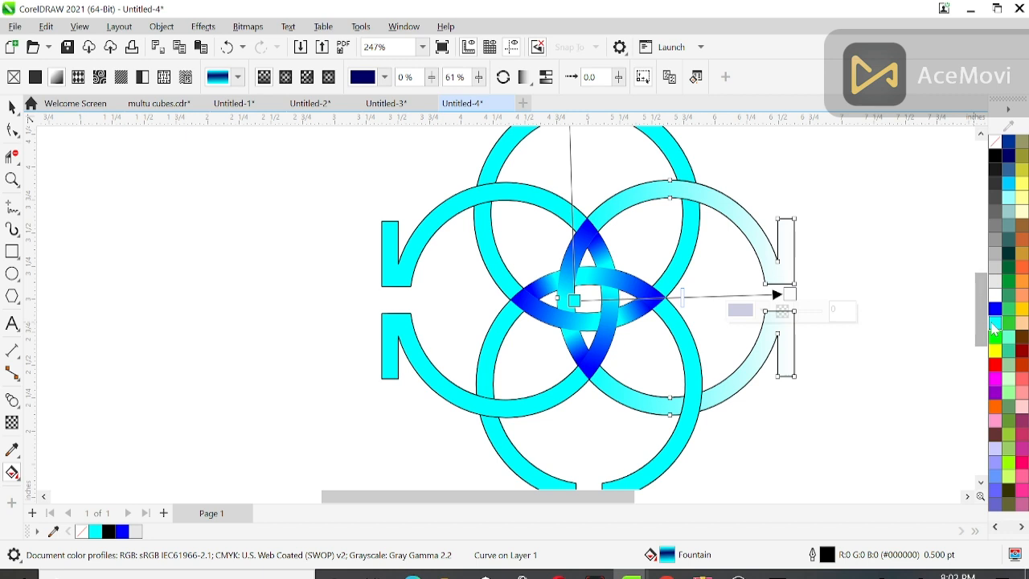
double_click(721, 296)
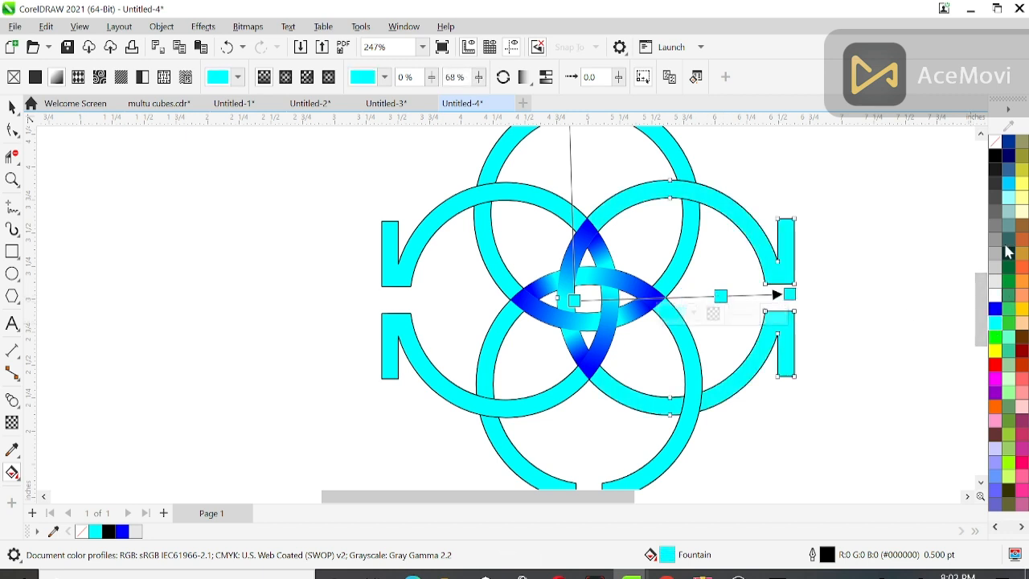
click(1010, 157)
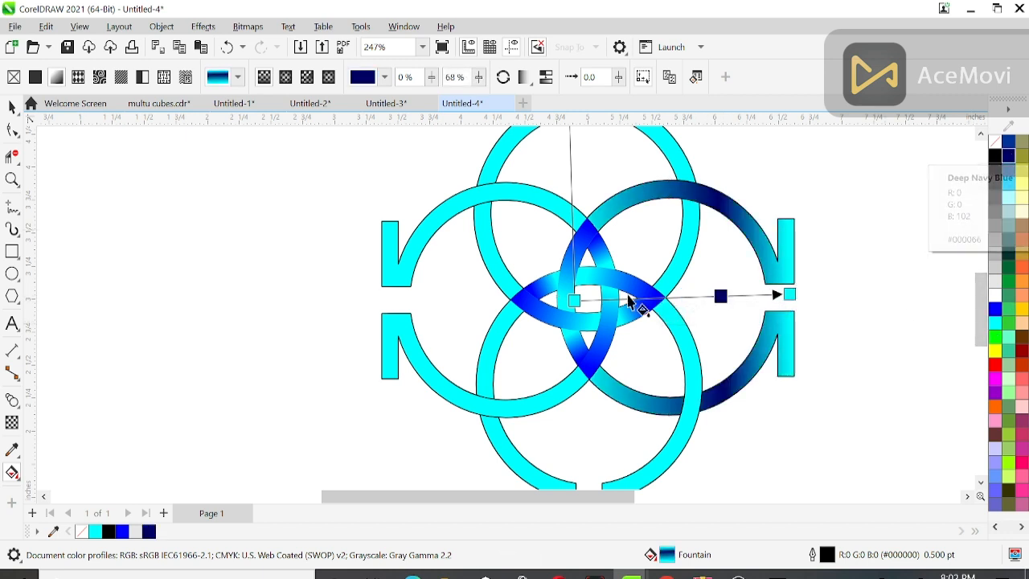
Apply a linear fountain fill running straight down the lower ring, with cyan at its outer end.
click(666, 454)
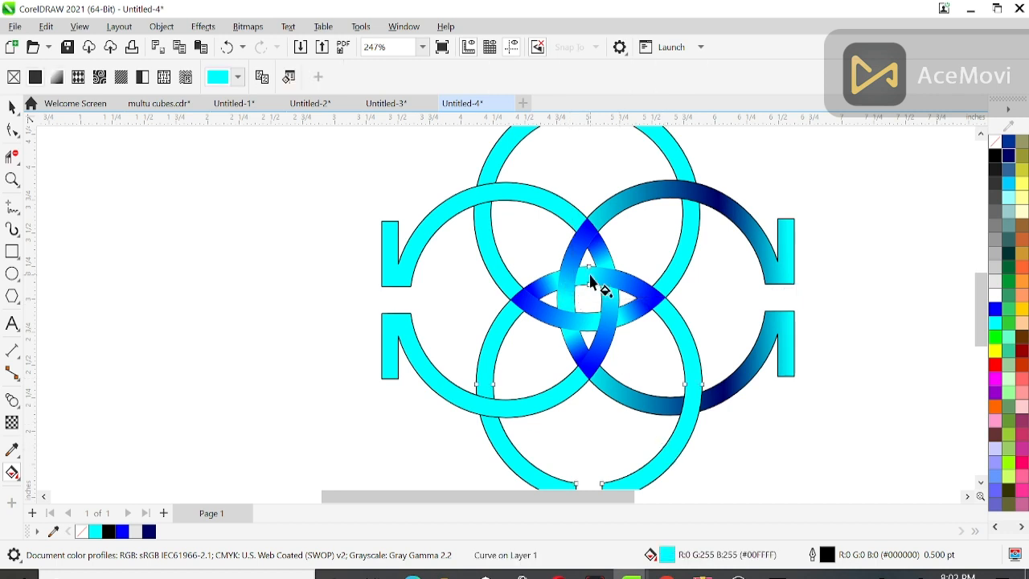
drag(591, 285, 588, 484)
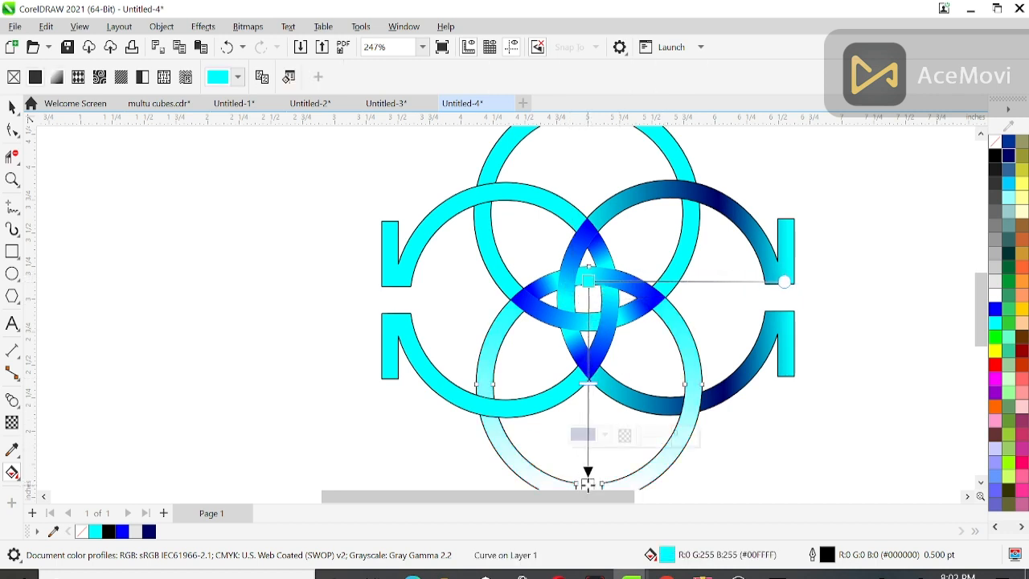
click(996, 324)
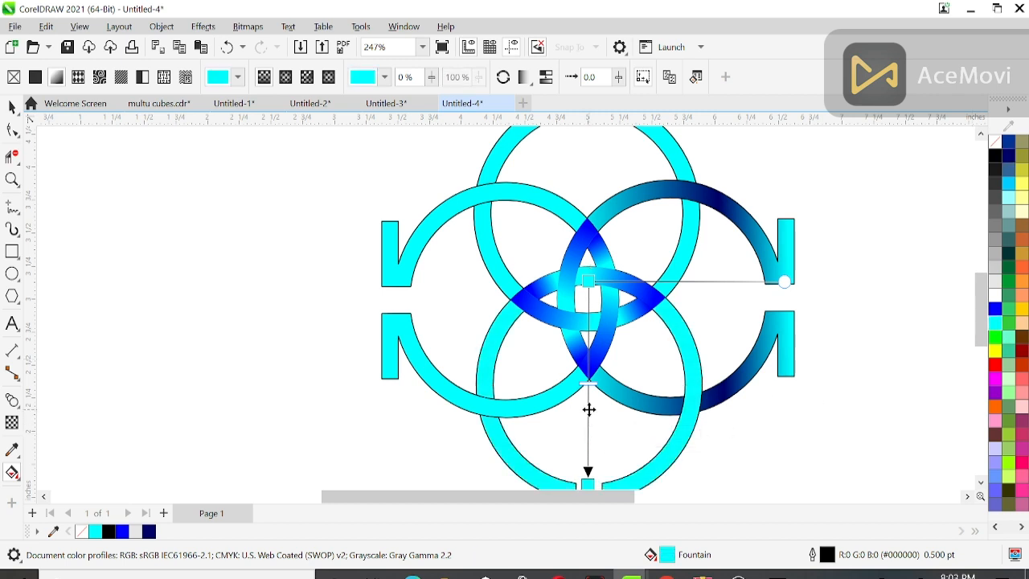
click(1010, 159)
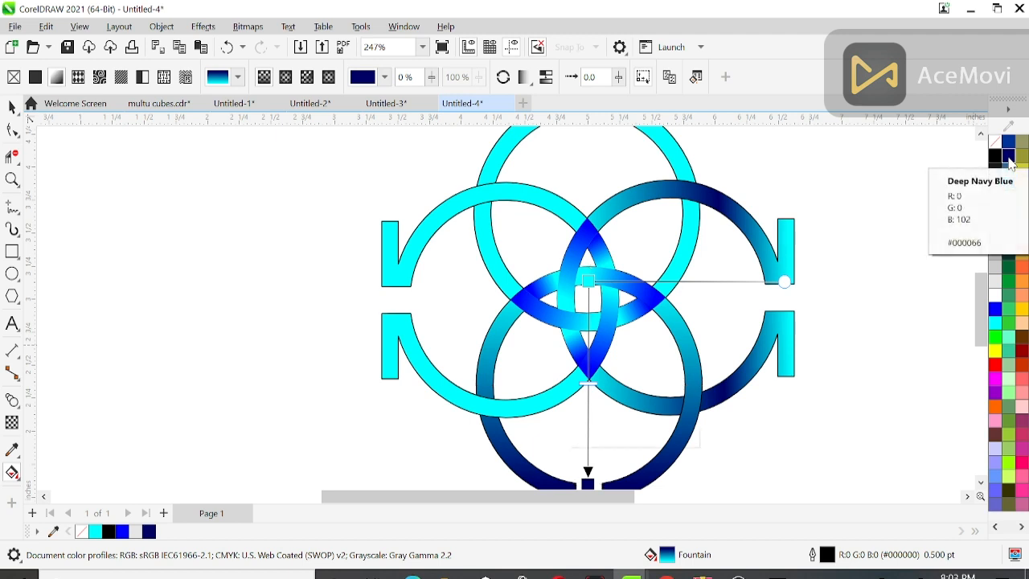
key(ctrl+z)
key(ctrl+z)
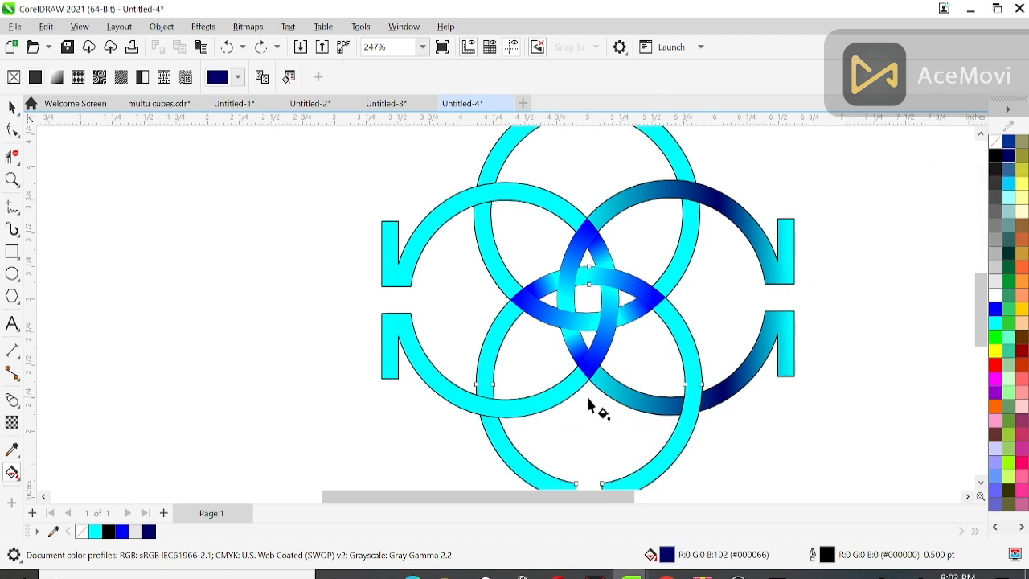
Add a Deep Navy Blue node at 55% of the lower ring's fountain fill, keeping the outer end cyan.
click(588, 476)
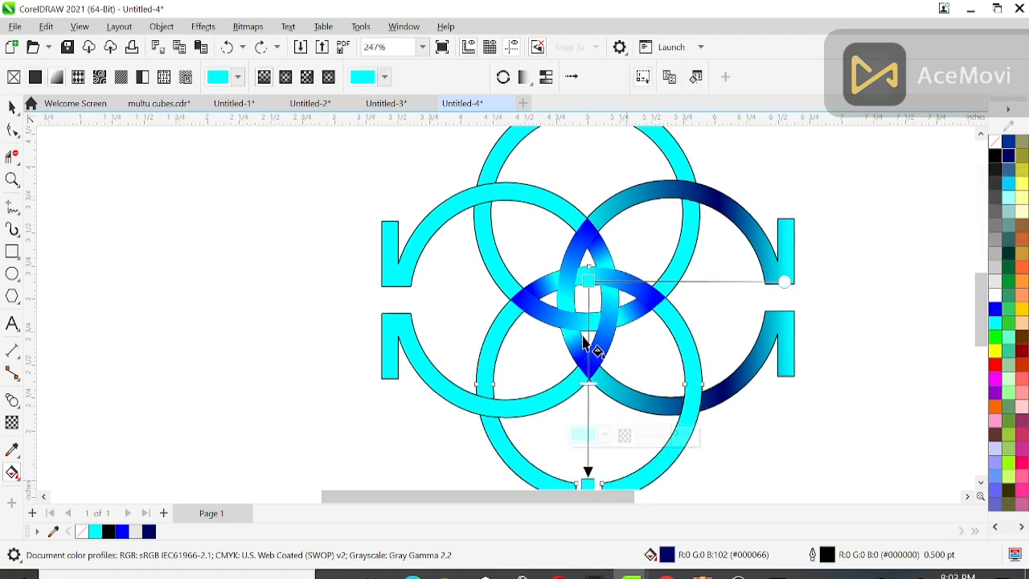
double_click(588, 394)
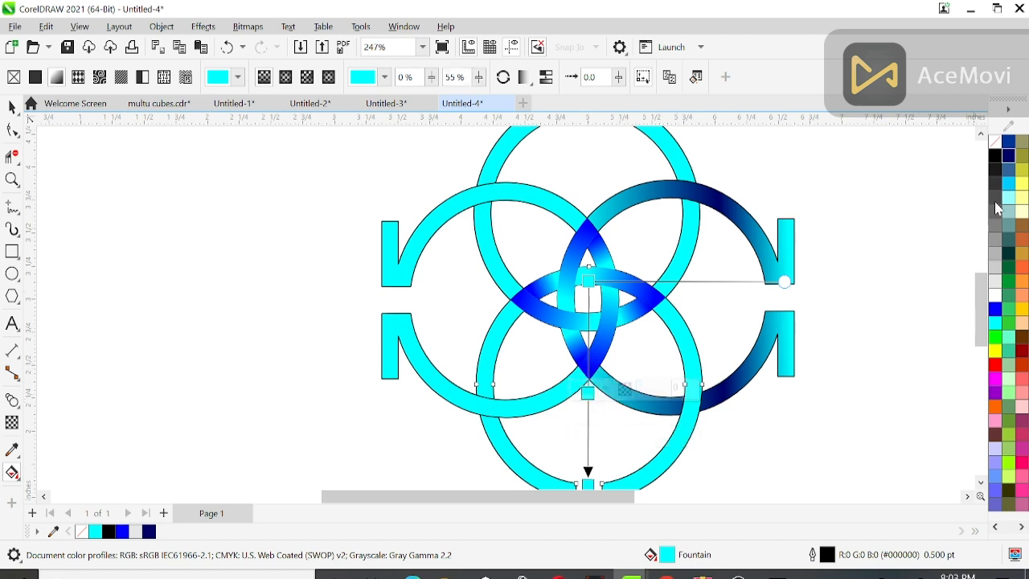
click(1008, 156)
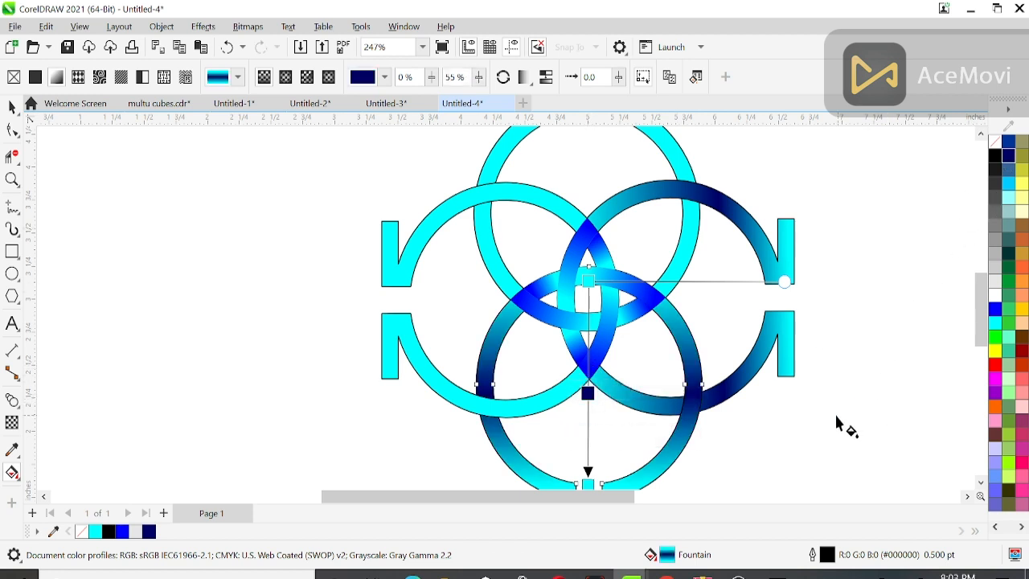
Shift the lower ring's fountain fill downwards to span from the central knot to the ring's foot, and square up its skew handle.
scroll(840, 422, down, 1)
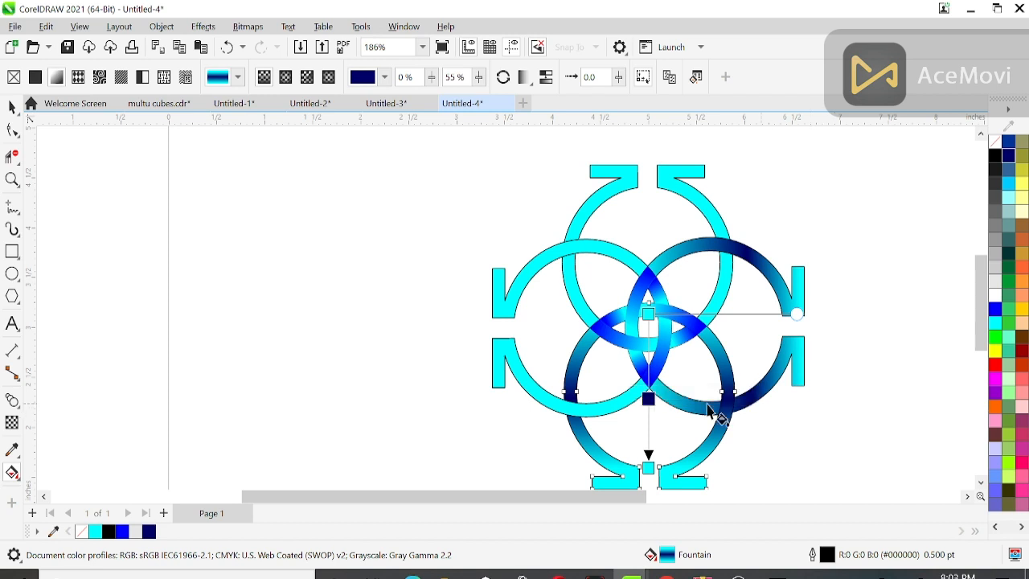
click(648, 311)
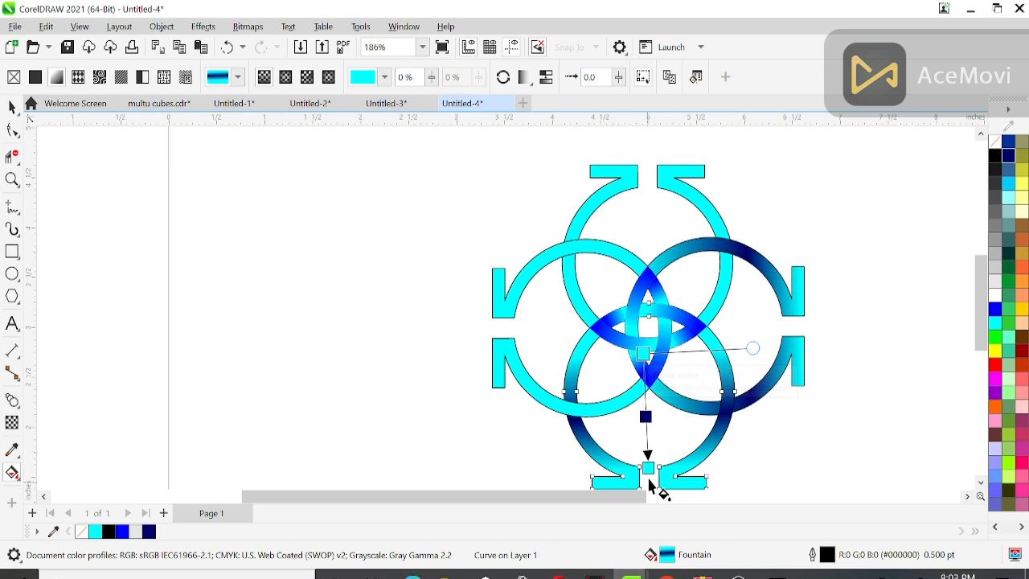
drag(648, 468, 648, 482)
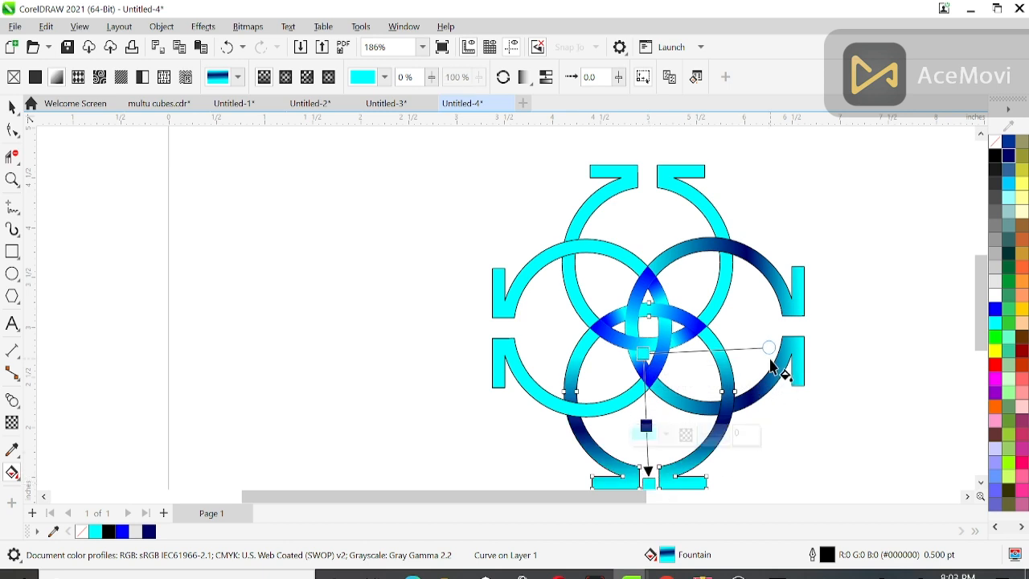
drag(769, 347, 767, 352)
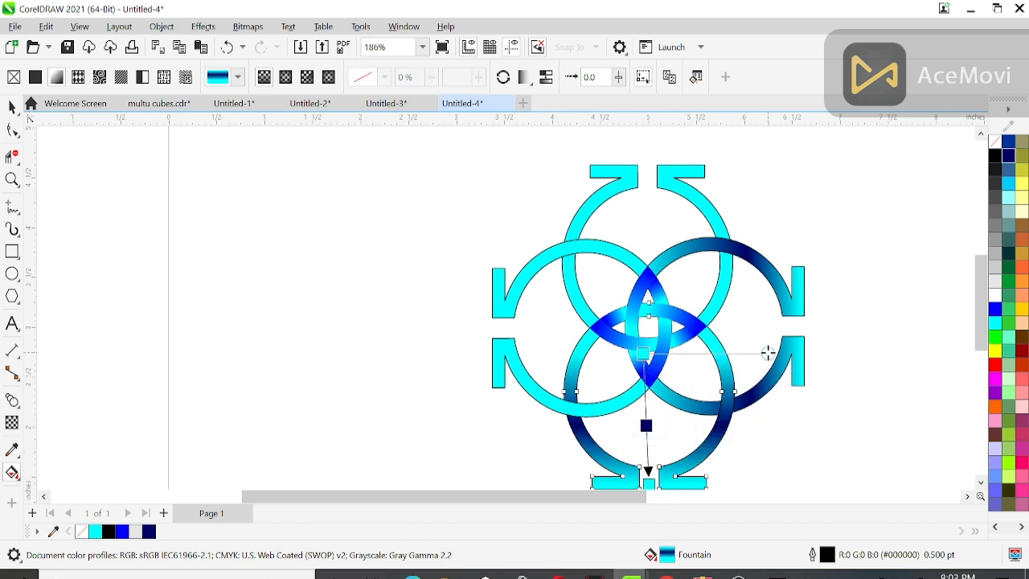
Adjust the skew handle of the right ring's fountain fill so that it stands vertically above the fill's start.
click(799, 373)
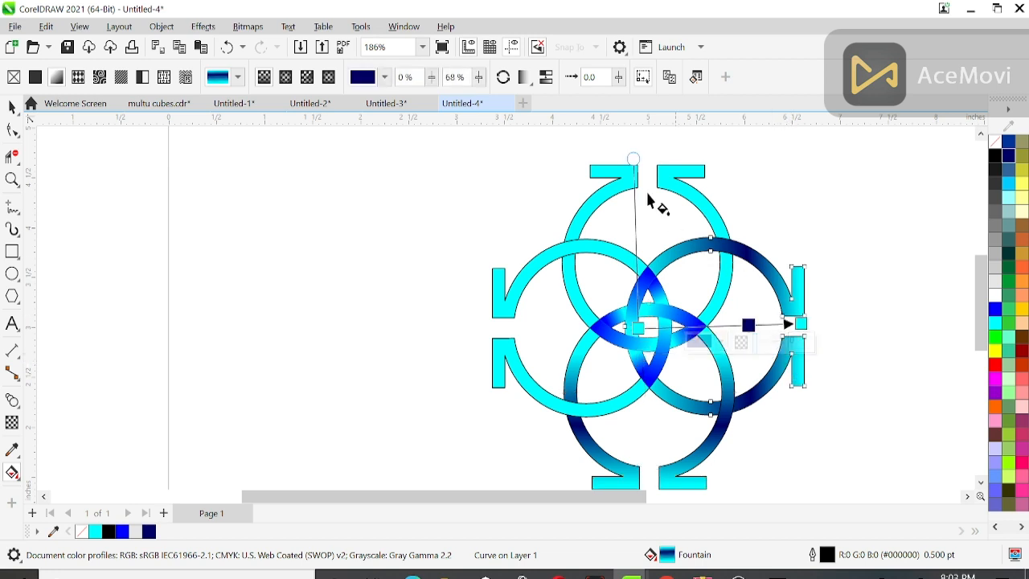
mouse_move(634, 158)
mouse_down()
mouse_move(648, 159)
mouse_move(636, 172)
mouse_up()
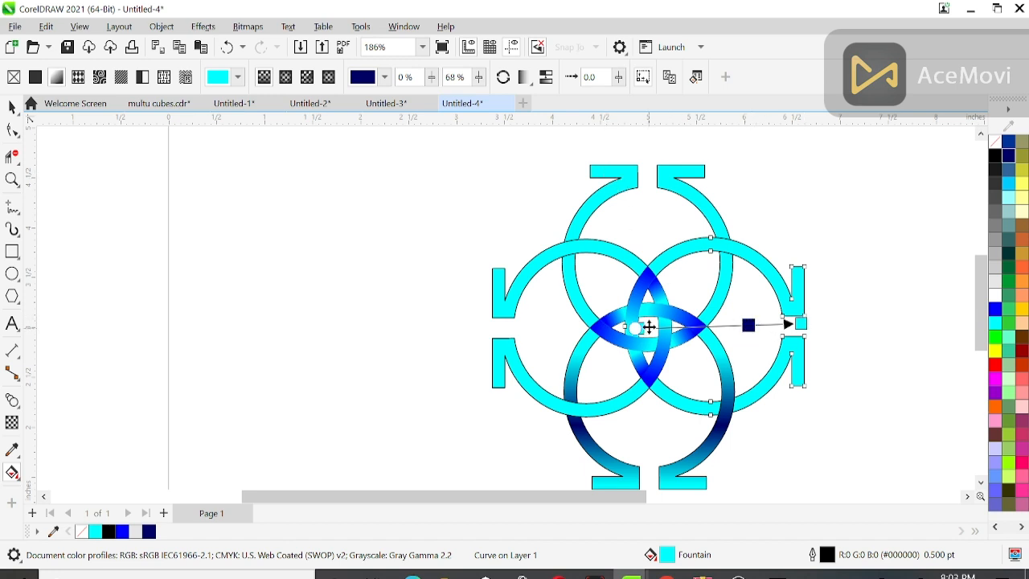
key(ctrl+z)
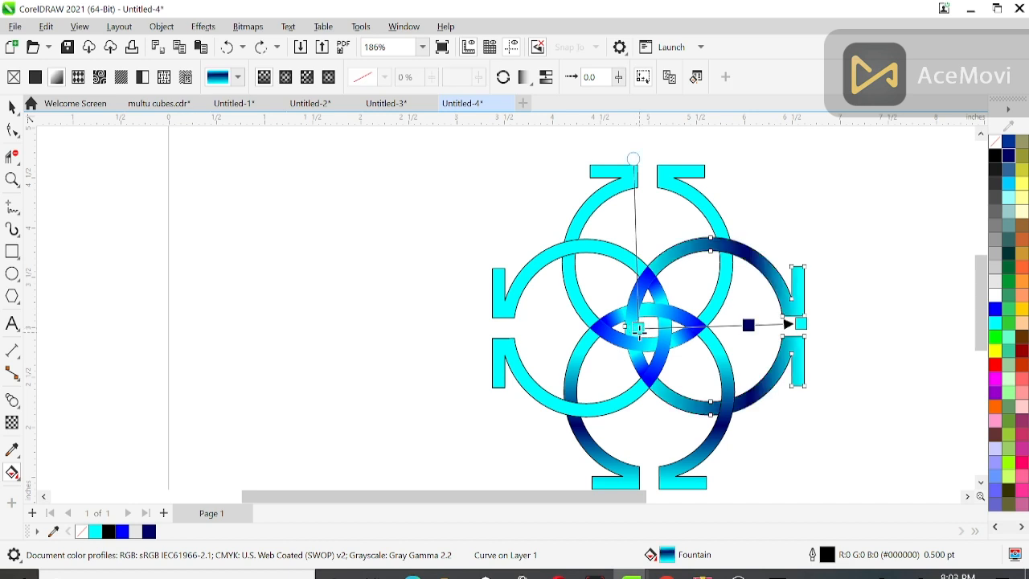
drag(633, 156, 641, 152)
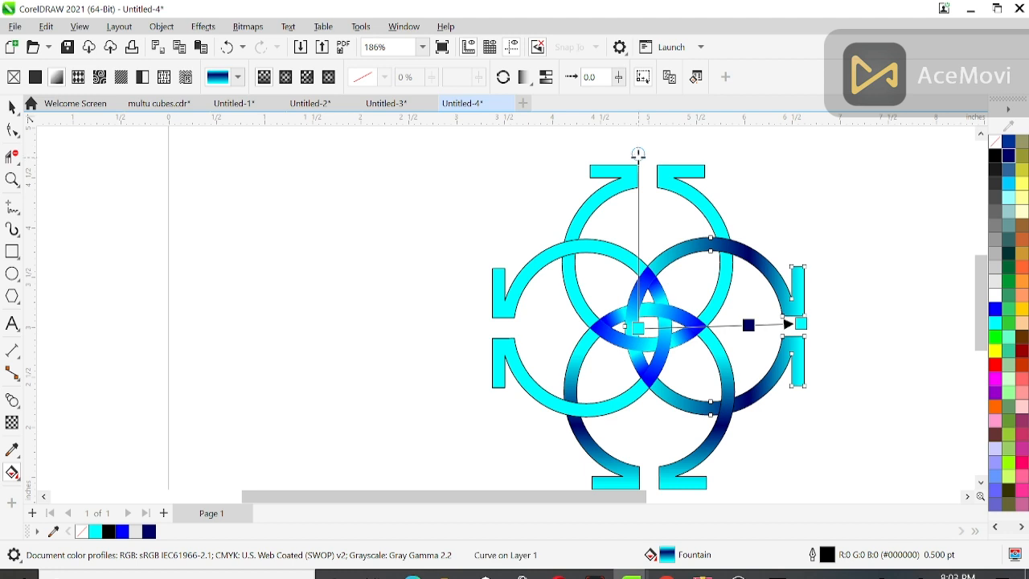
Copy the right ring's fountain fill onto the upper ring.
click(696, 202)
click(262, 77)
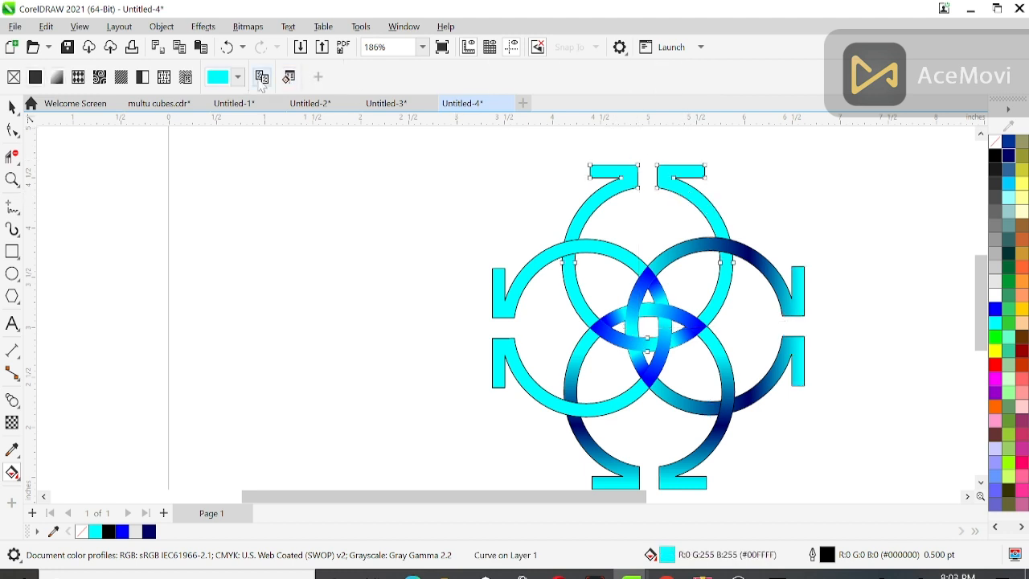
click(781, 286)
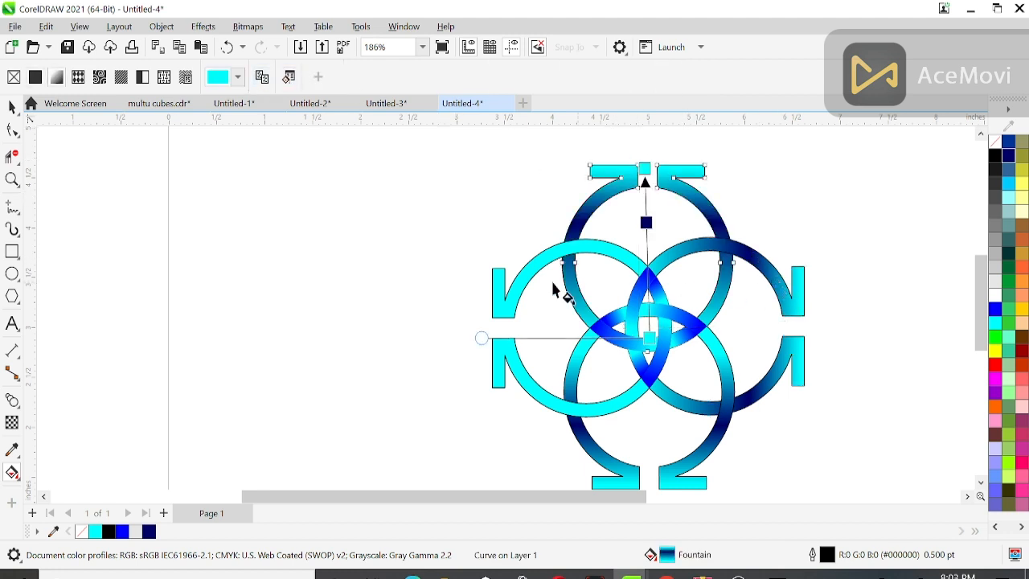
Copy the lower ring's fountain fill onto the left ring.
click(510, 293)
click(262, 76)
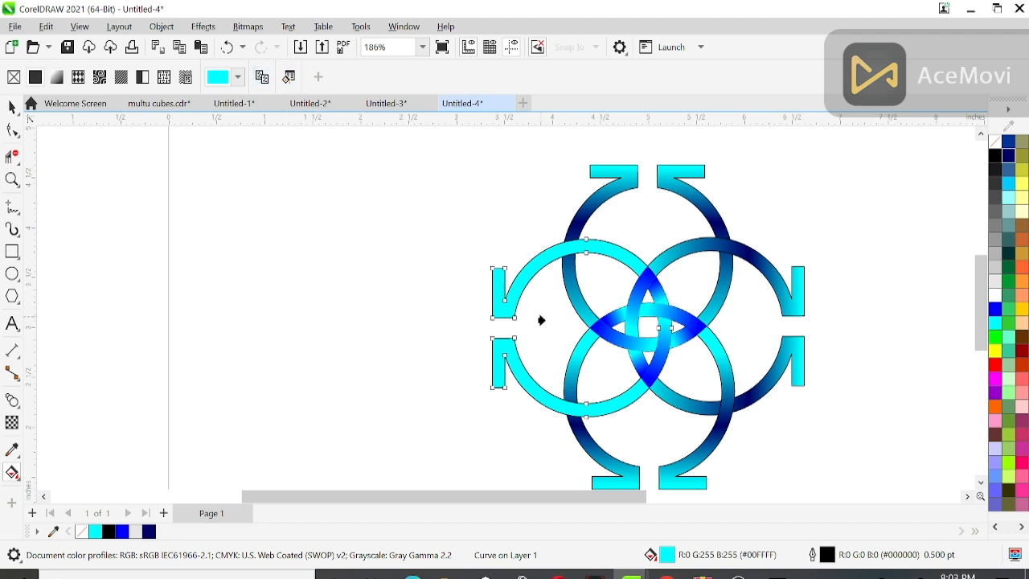
click(589, 436)
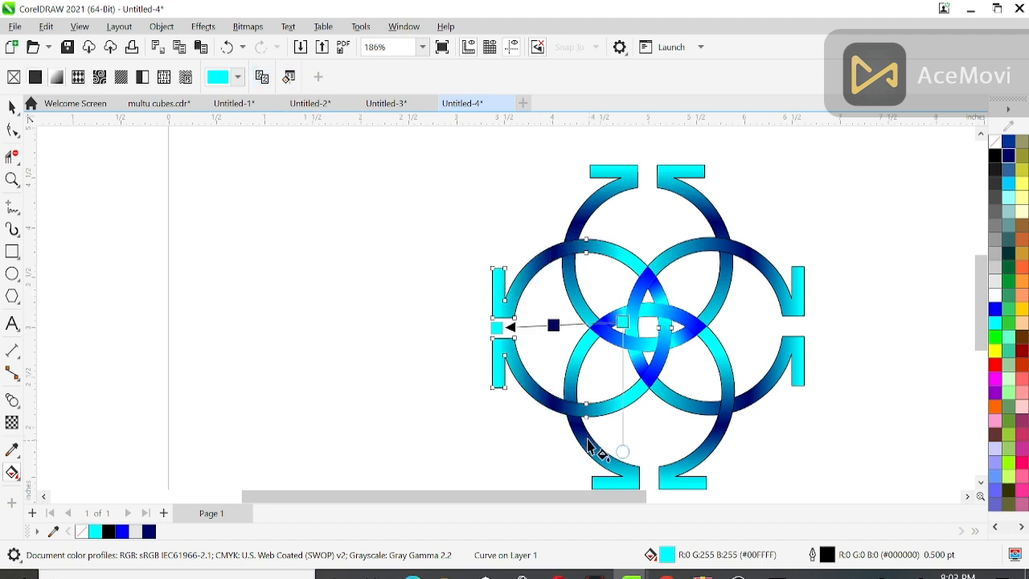
click(434, 291)
Remove the outlines from all objects of the logo.
scroll(434, 292, down, 2)
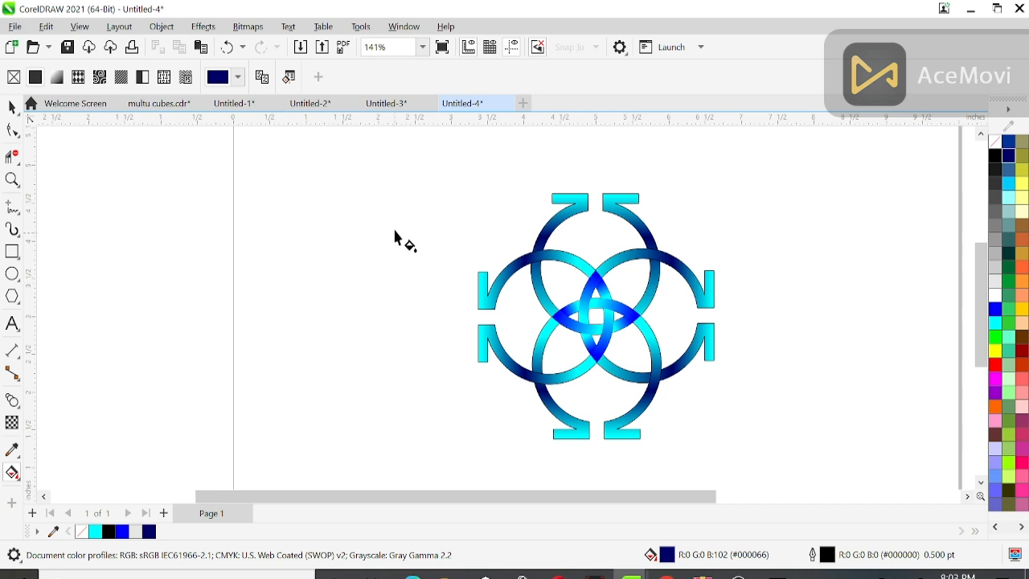
click(12, 107)
drag(428, 151, 760, 469)
right_click(995, 141)
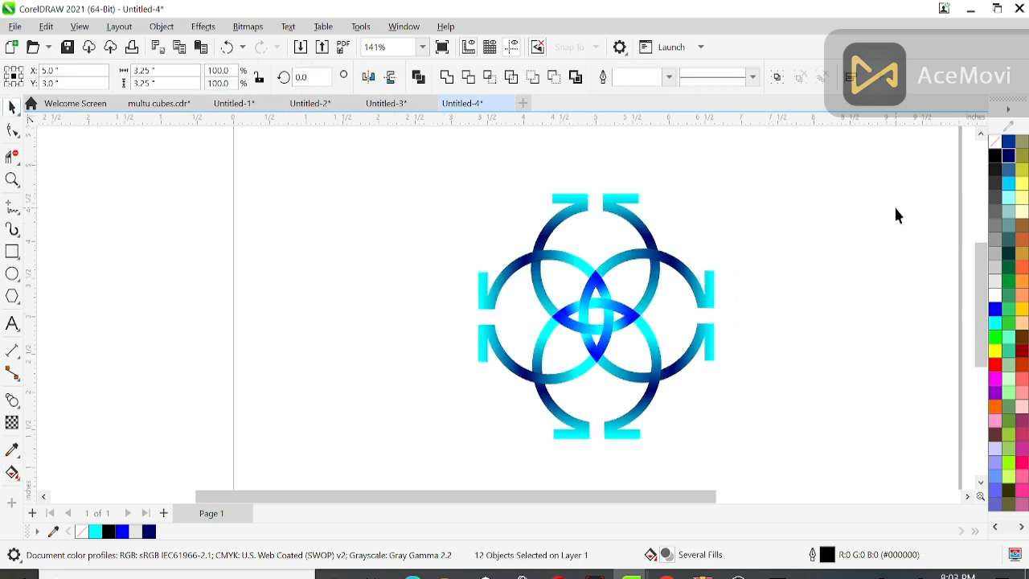
click(896, 209)
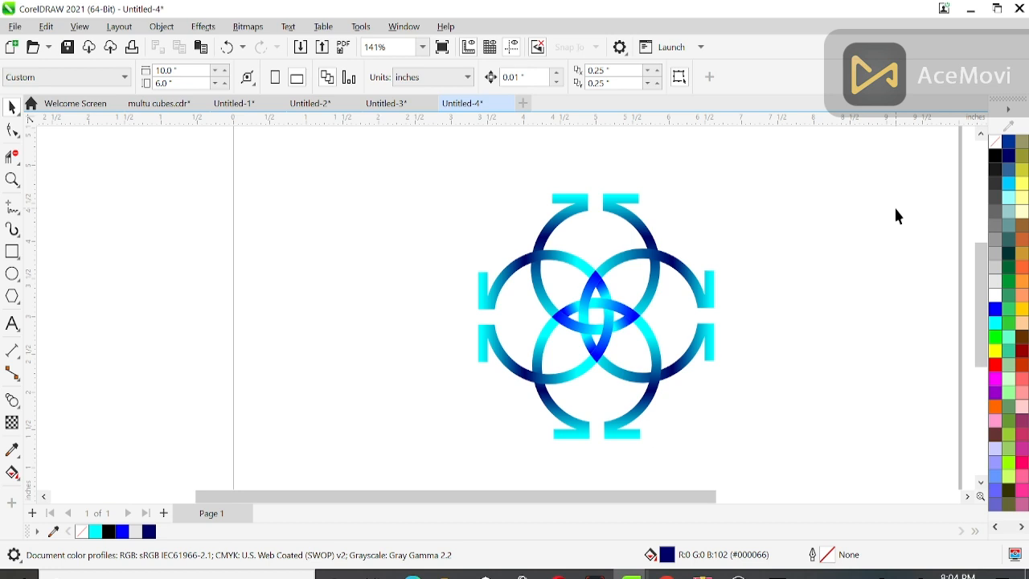
Group all the logo's objects together and show the finished logo fitted to the view.
drag(785, 447, 792, 444)
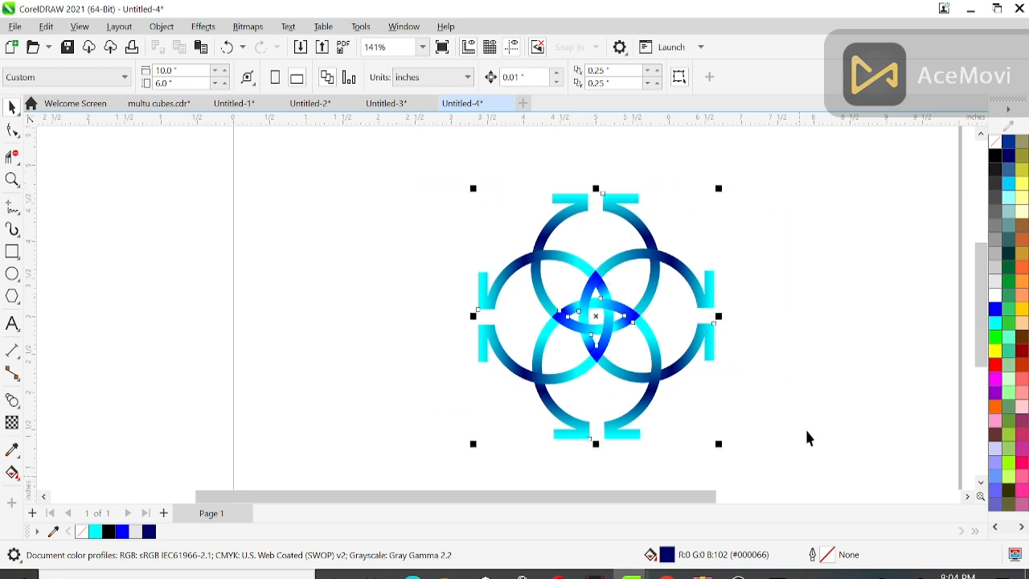
click(774, 78)
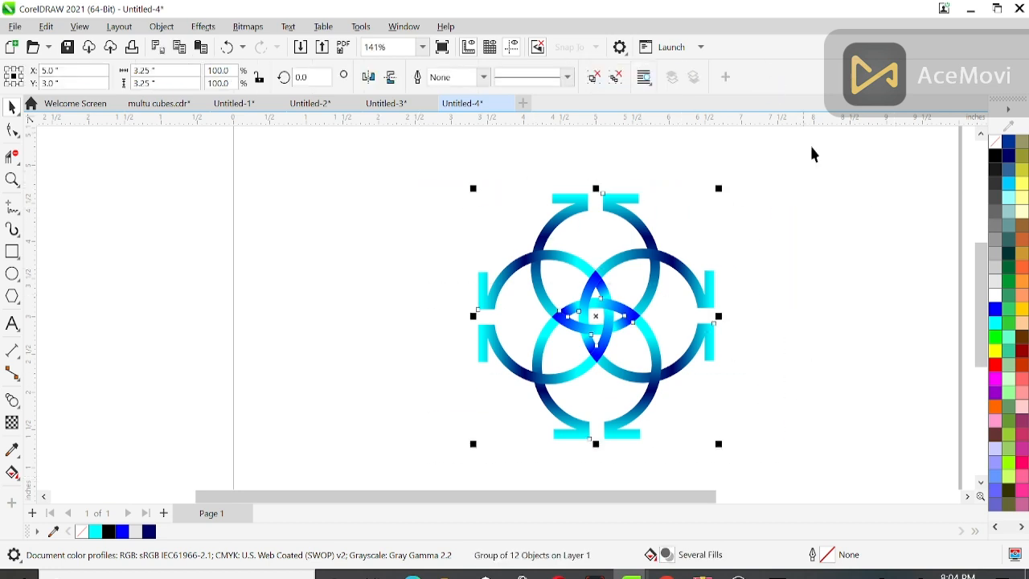
click(797, 218)
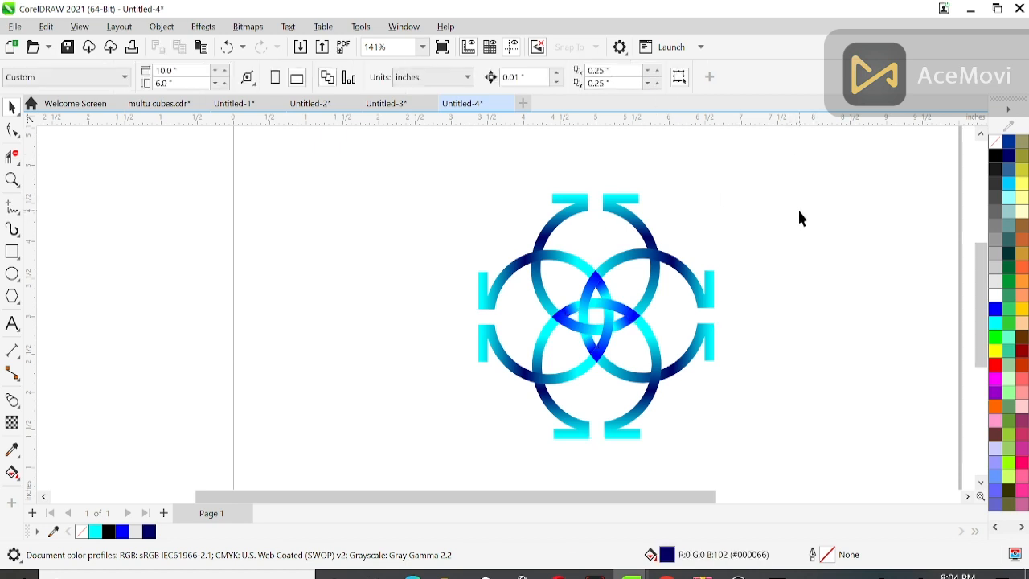
key(F4)
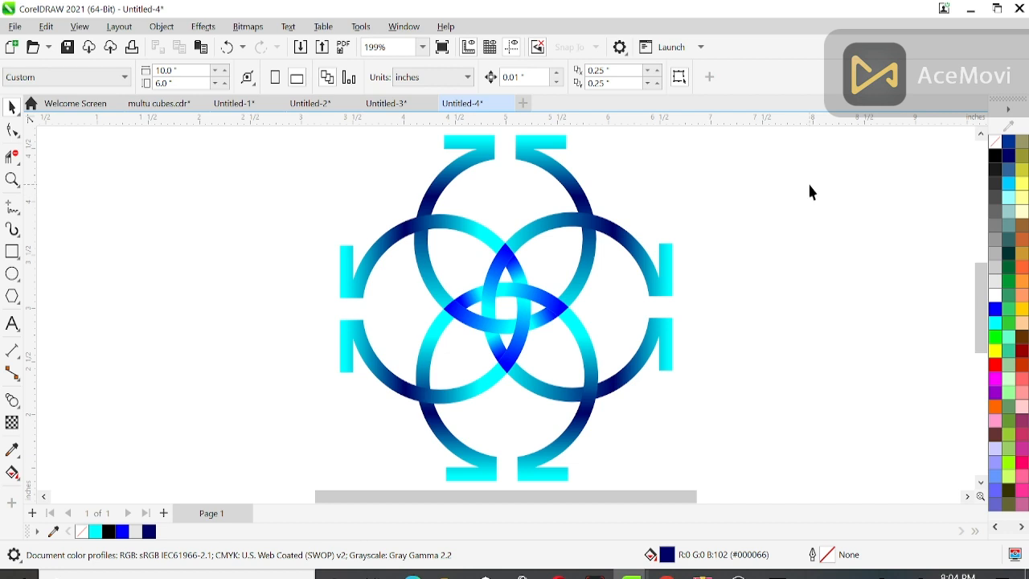
Add a black rectangle without outline, about 4.46 by 3.36 inches, behind the whole logo as its background.
scroll(807, 181, down, 1)
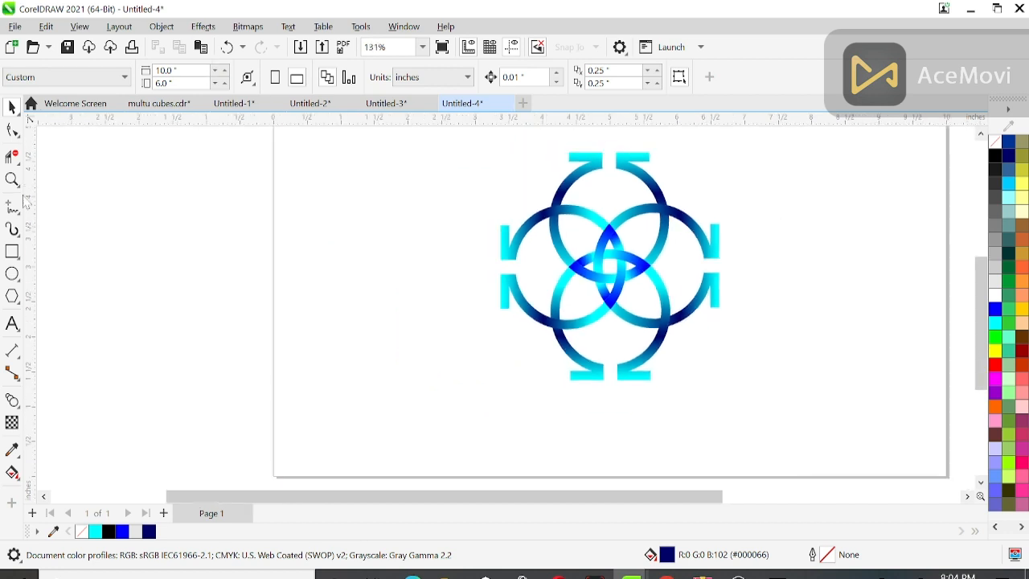
click(12, 251)
drag(450, 137, 748, 388)
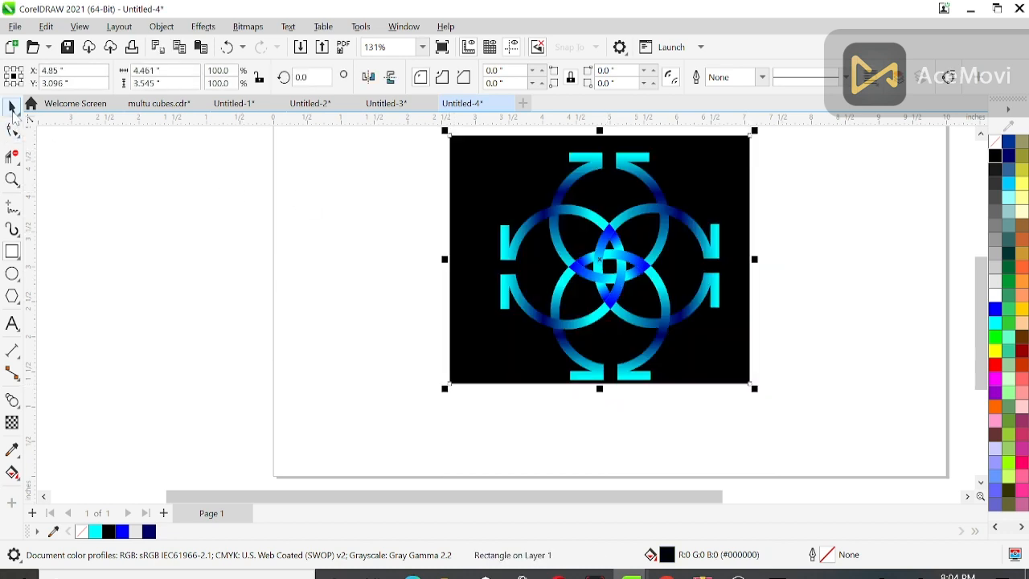
key(shift+F2)
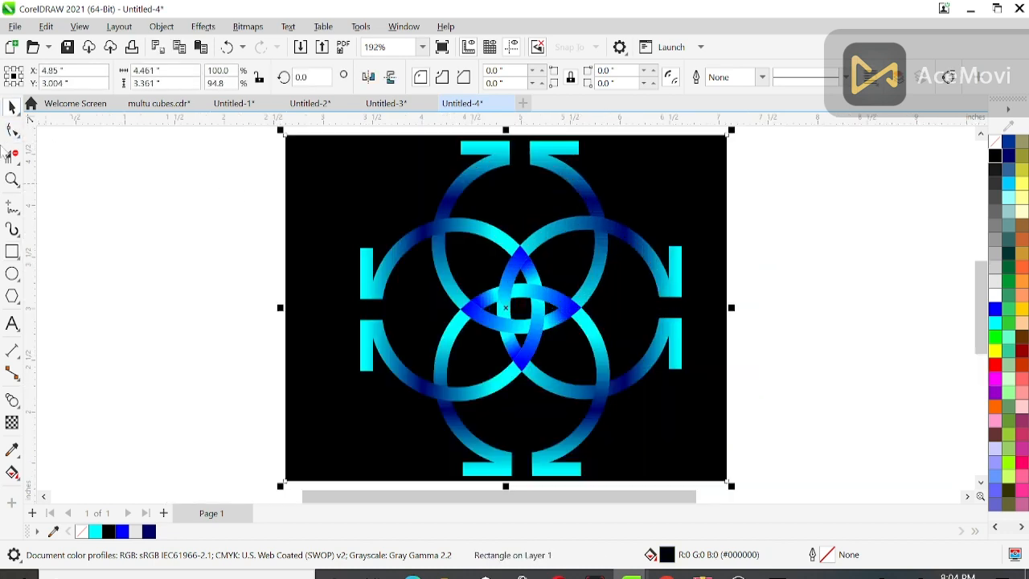
click(168, 258)
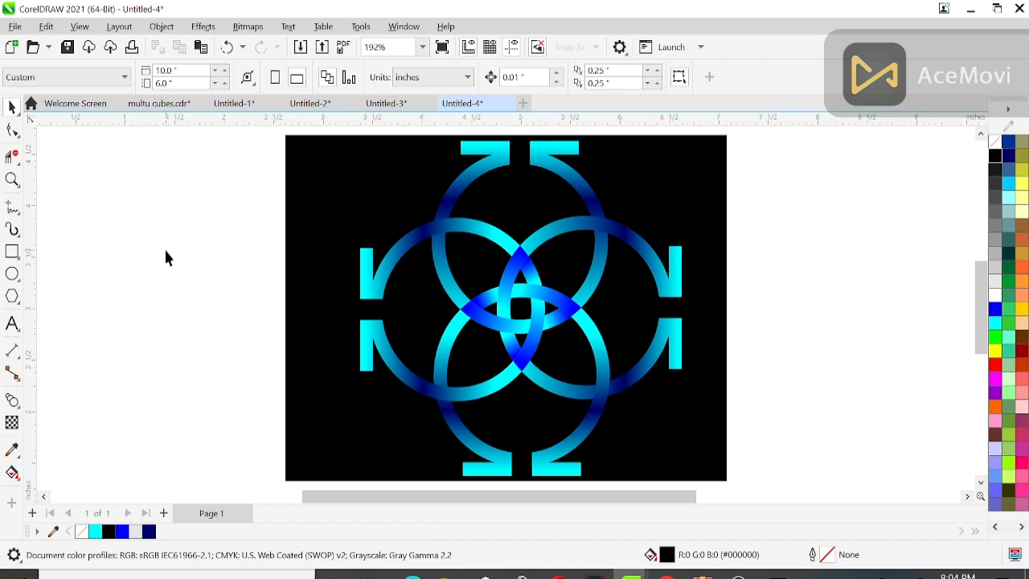
Recolour the background rectangle through progressively lighter greys, including #808080, #999999 and #CCCCCC, ending with a very light grey fill.
click(338, 172)
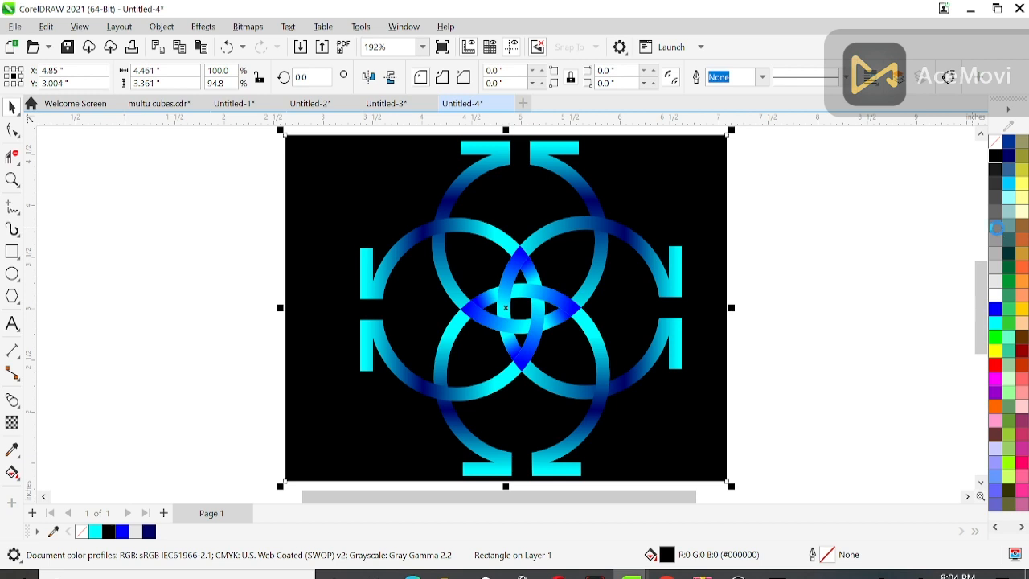
click(996, 229)
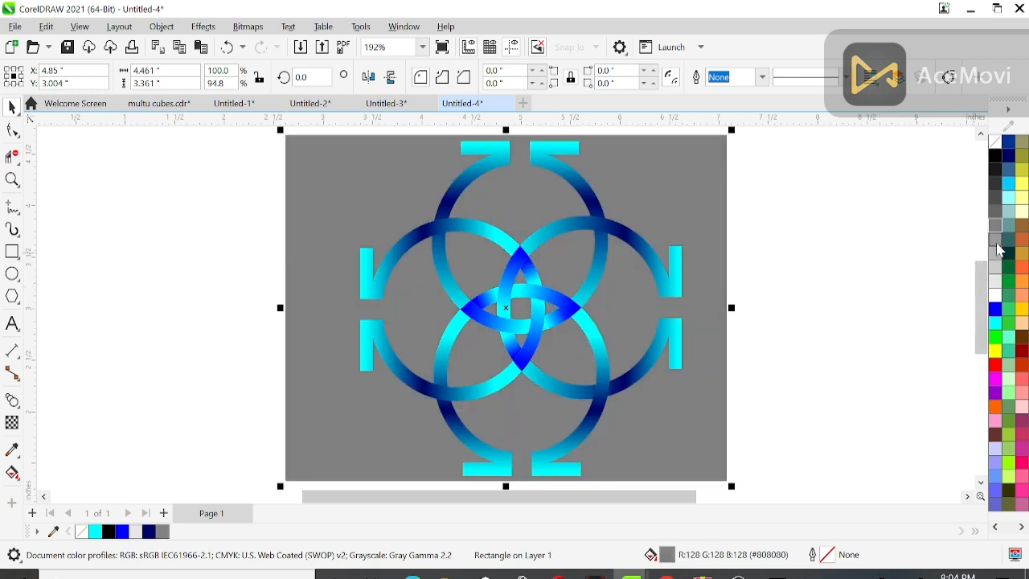
click(998, 247)
click(995, 263)
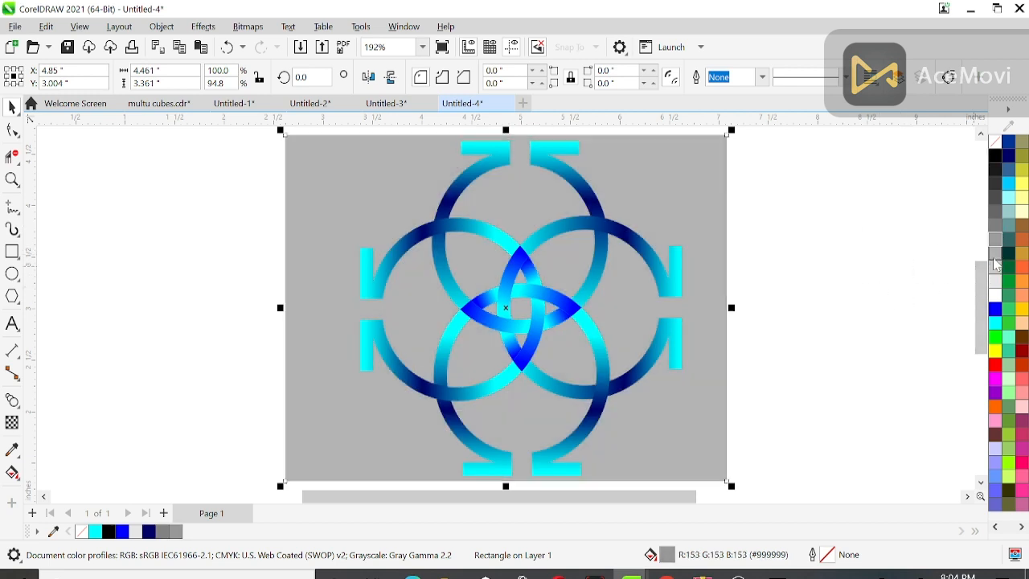
click(995, 278)
click(940, 265)
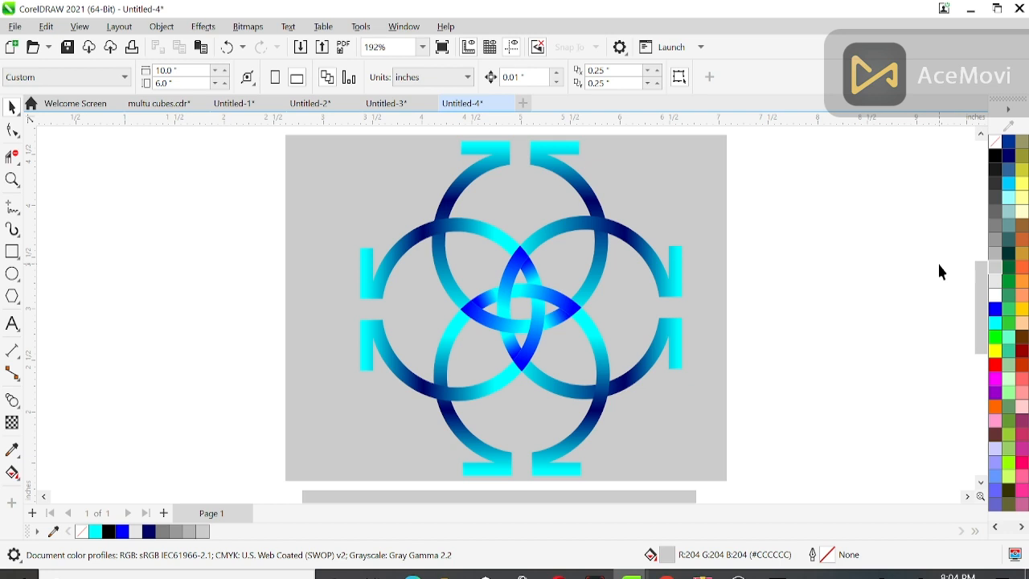
click(1023, 408)
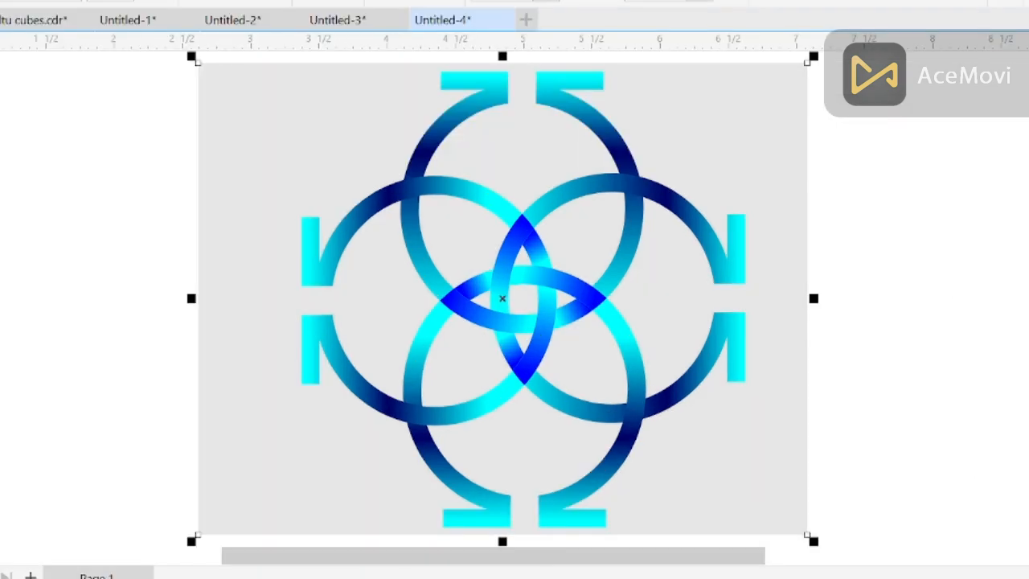
click(937, 293)
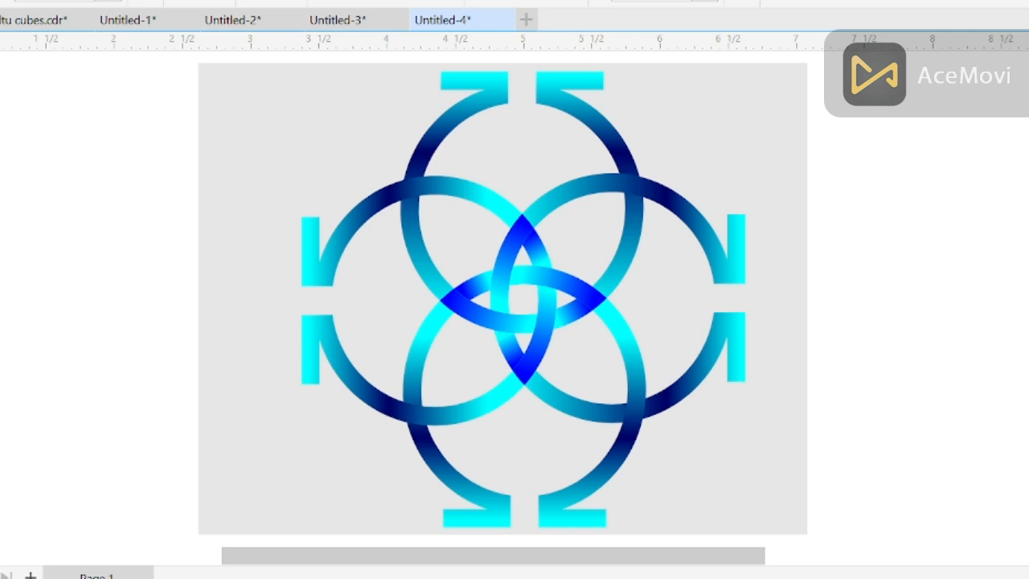